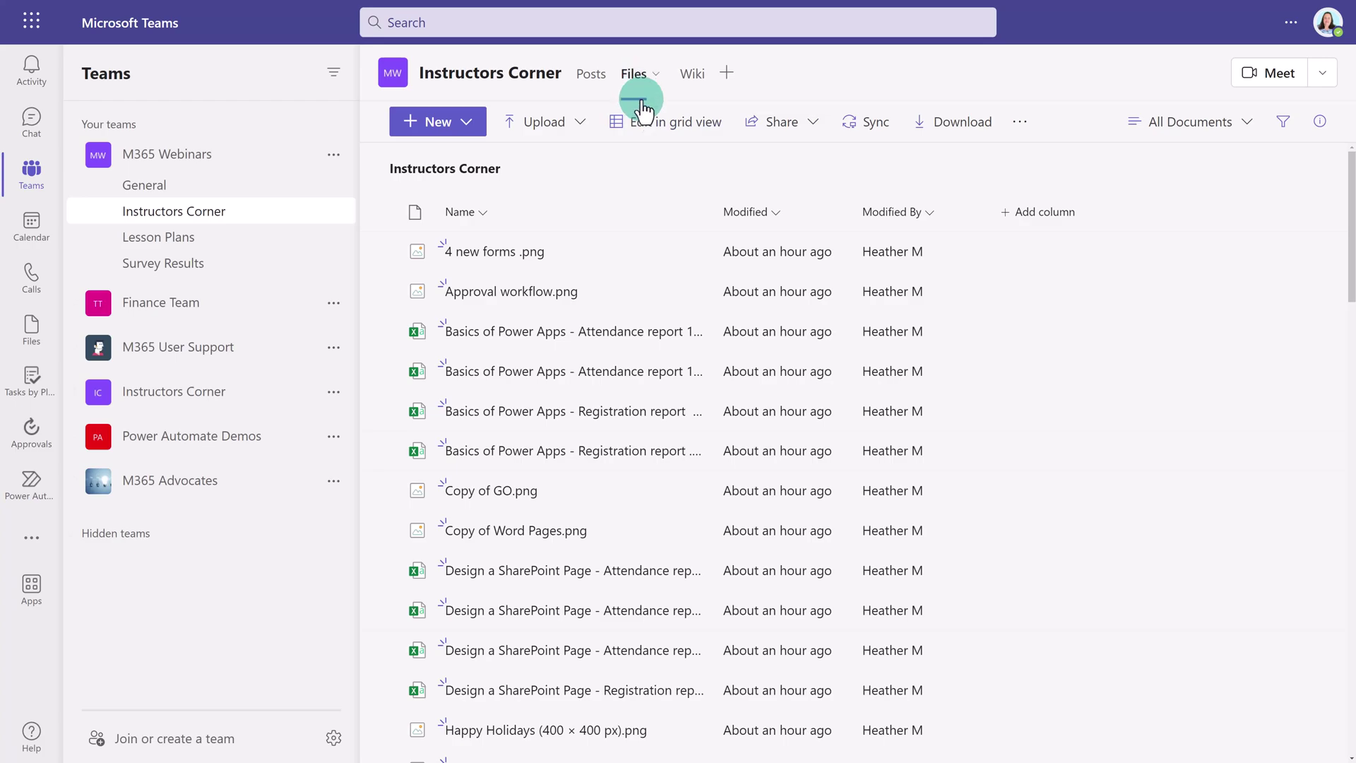
pyautogui.click(690, 508)
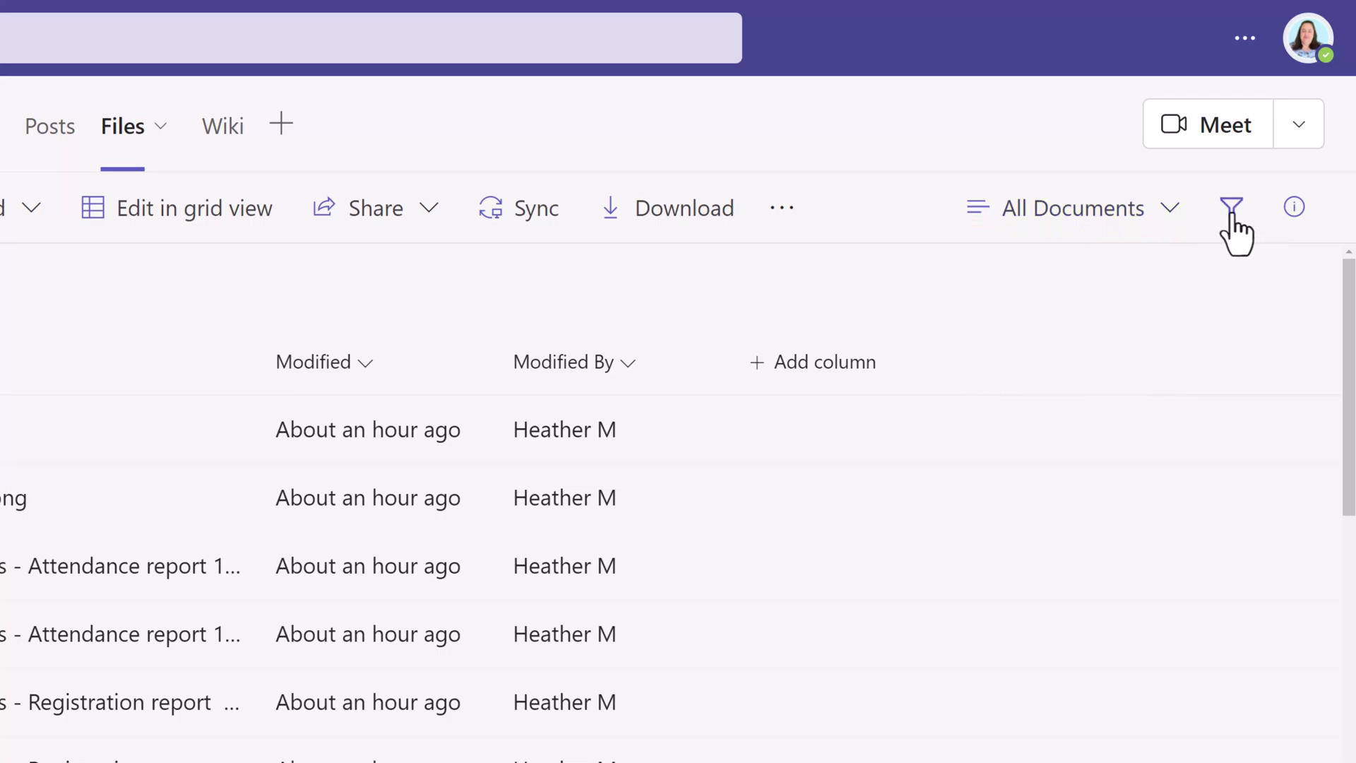
pyautogui.click(1231, 209)
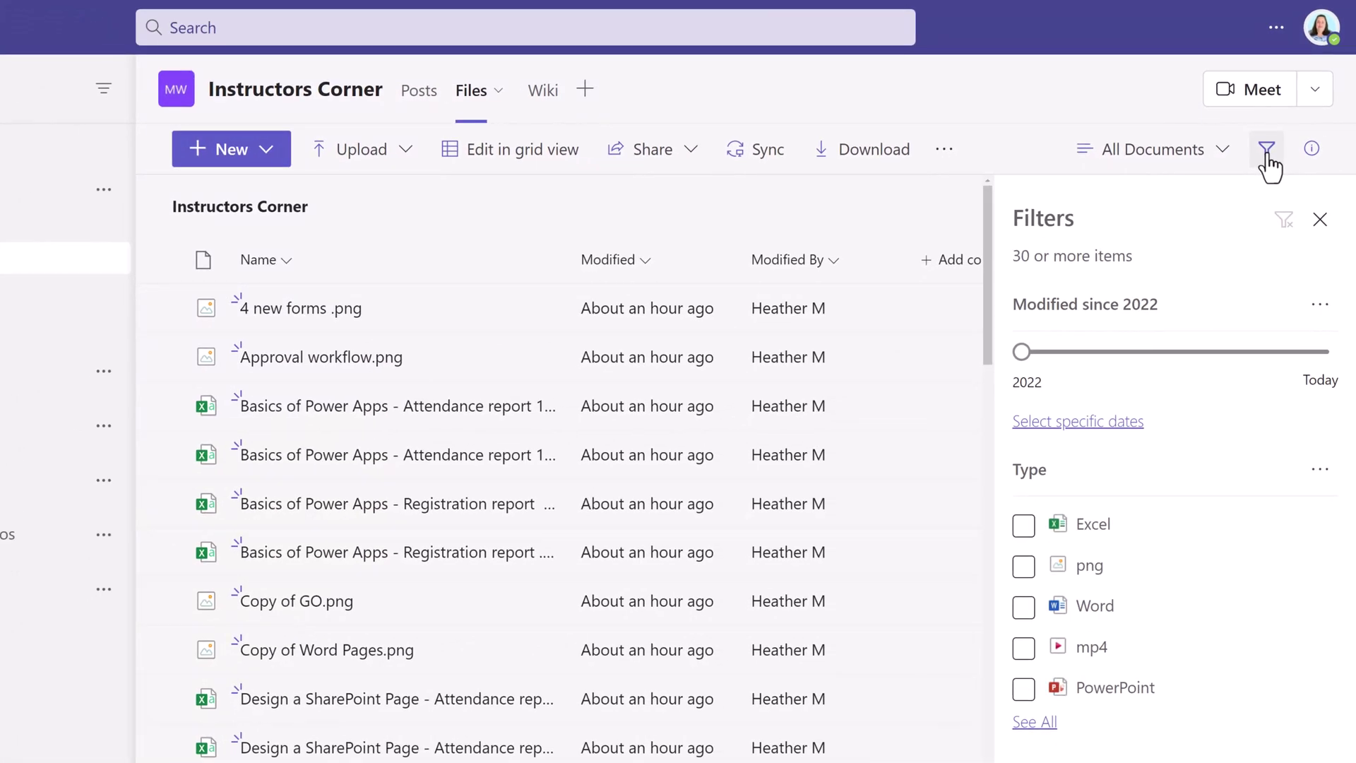
pyautogui.click(1030, 614)
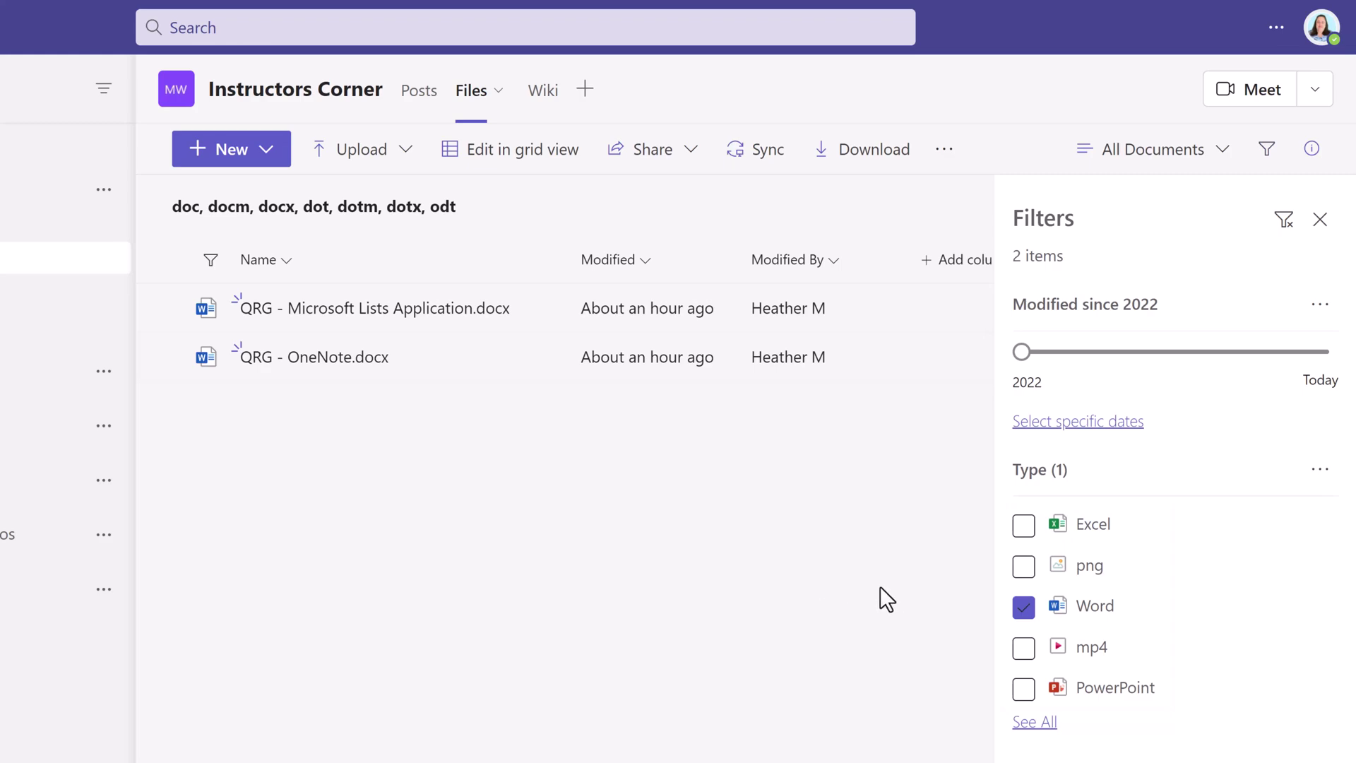
pyautogui.click(1024, 605)
pyautogui.click(1024, 525)
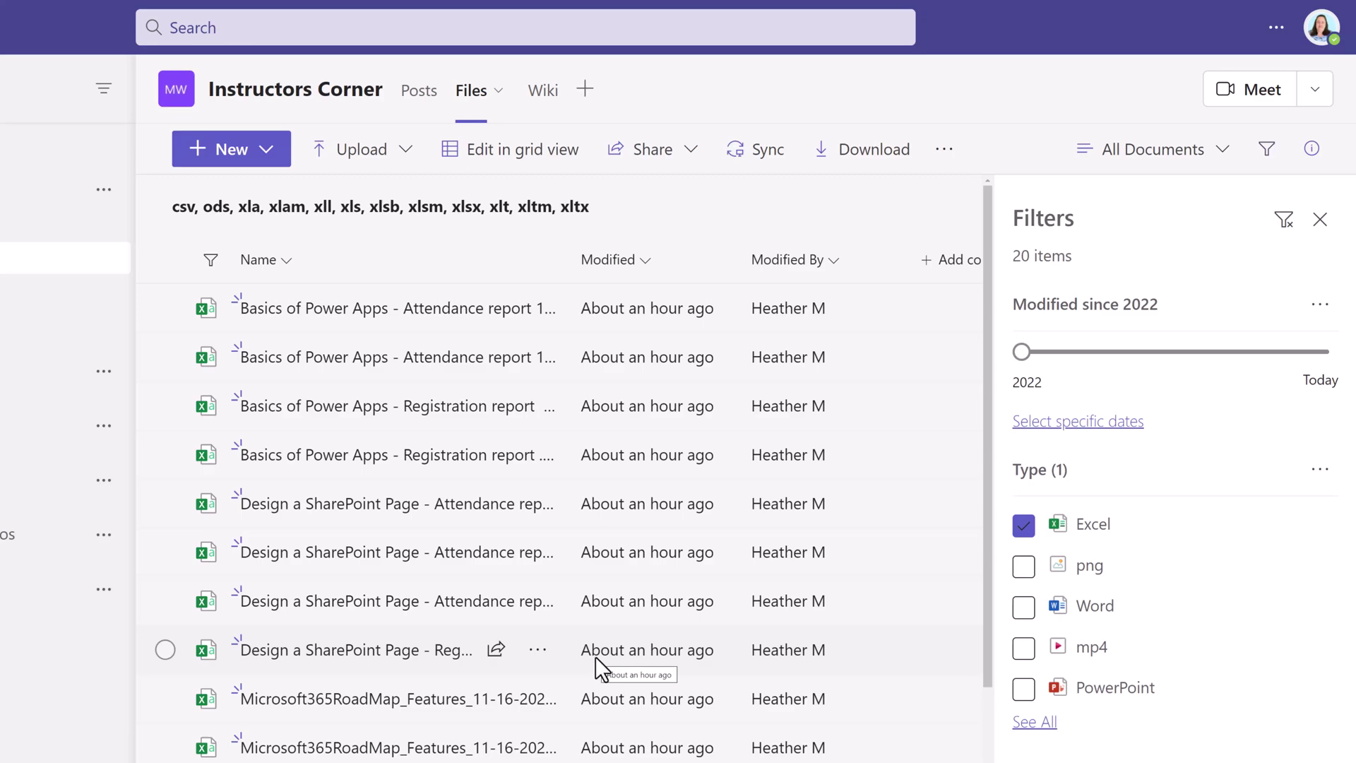
pyautogui.click(1024, 529)
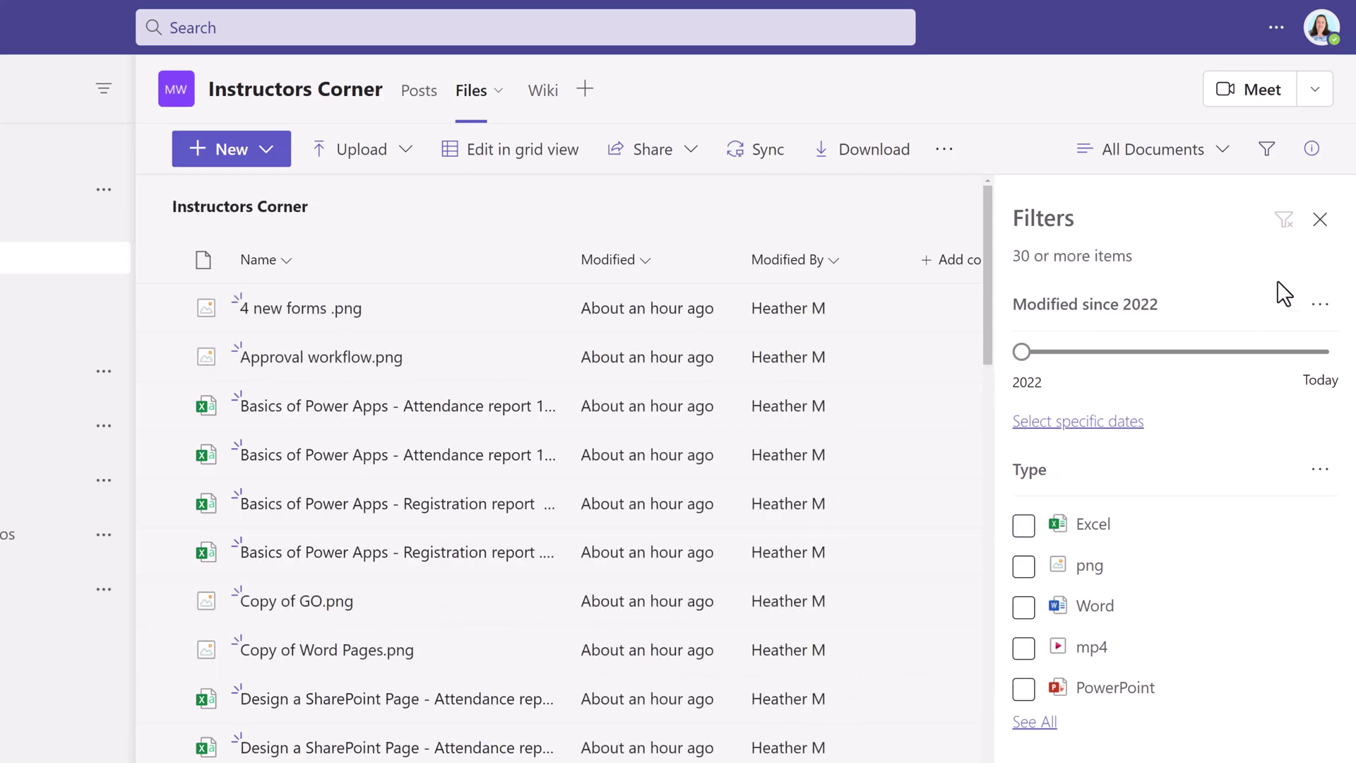
pyautogui.click(1320, 219)
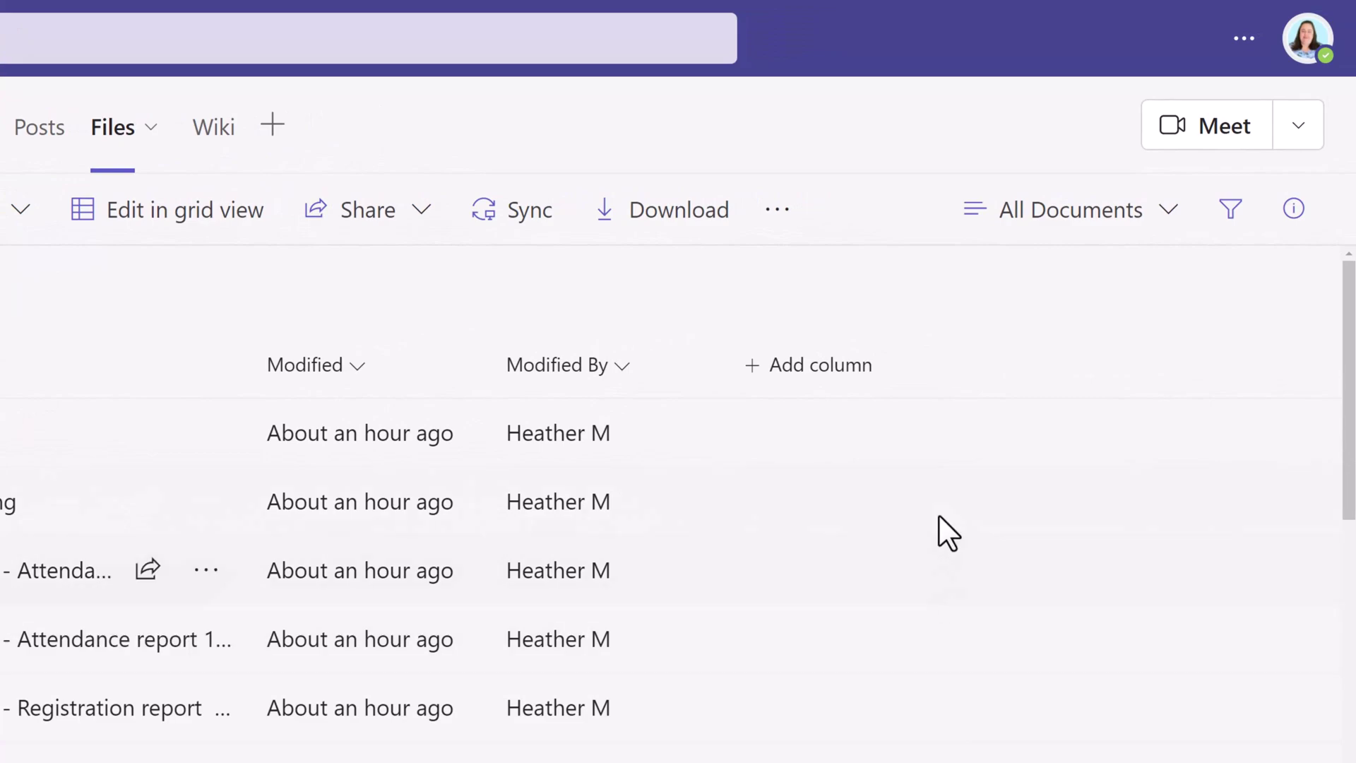
# - Create a single-line text column named 'Application Name' with Require information turned on
pyautogui.click(800, 167)
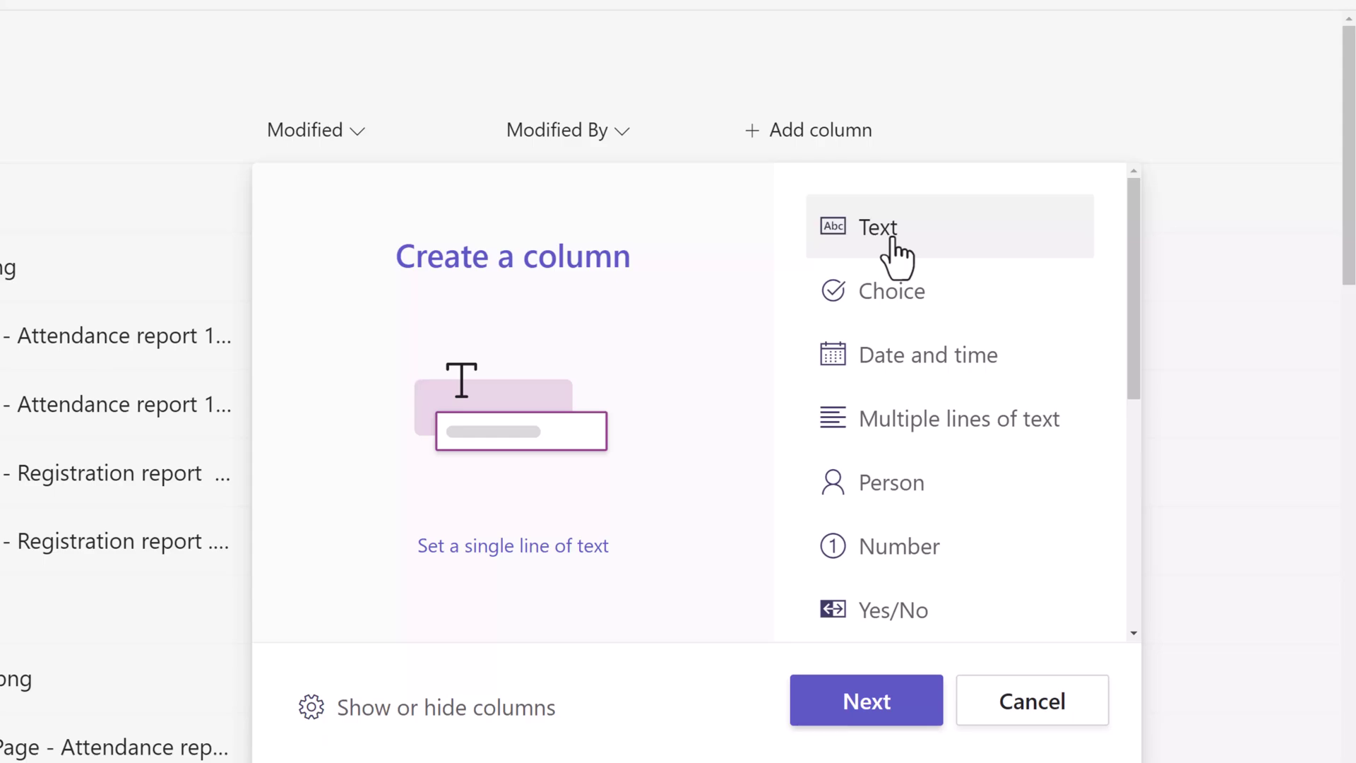
pyautogui.click(862, 724)
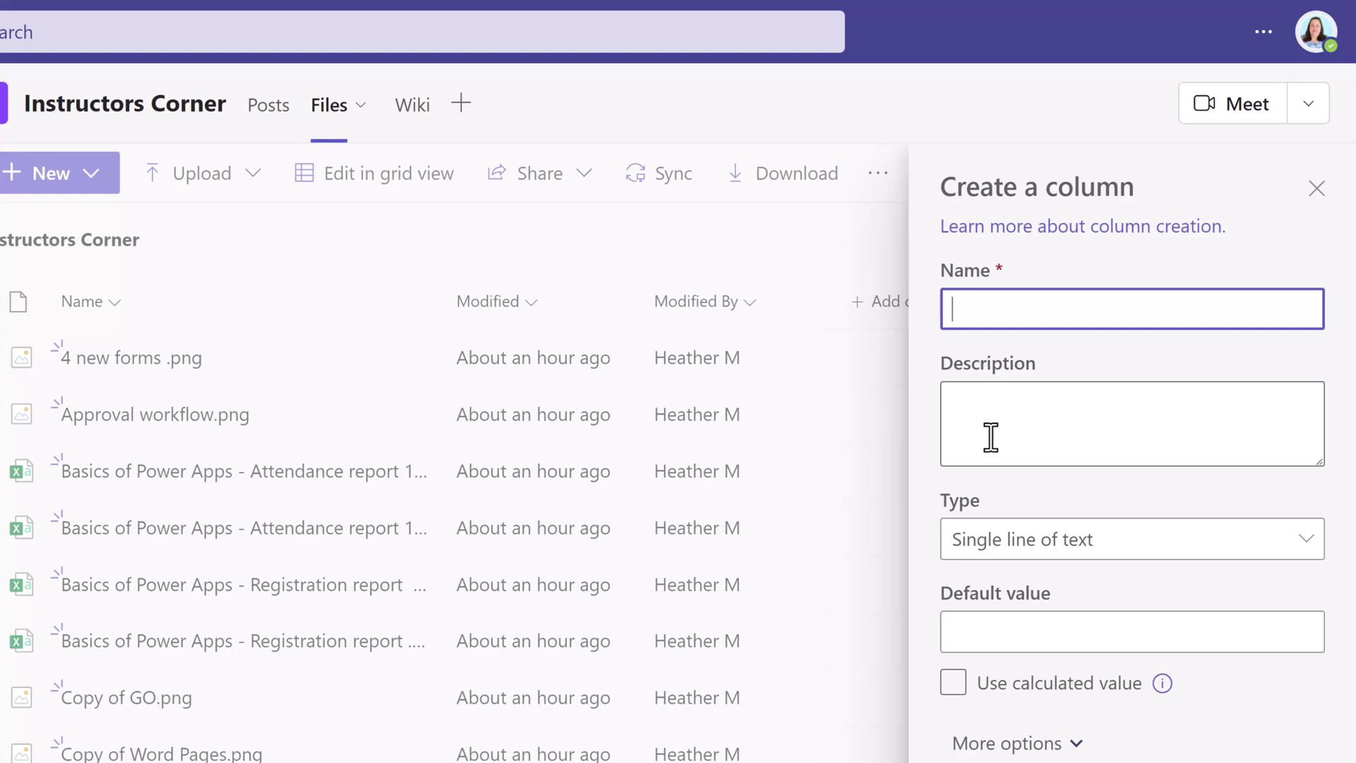
pyautogui.write('Appl')
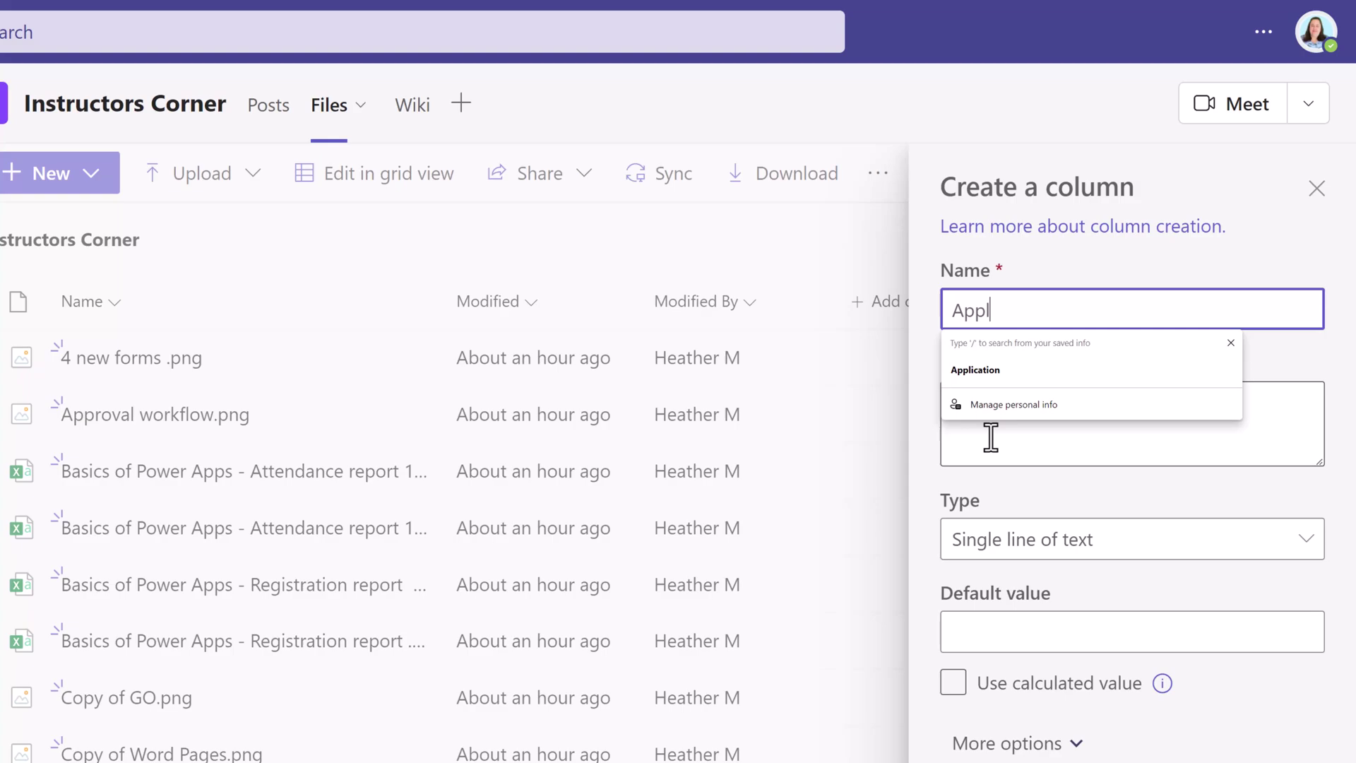
pyautogui.write('ication Name')
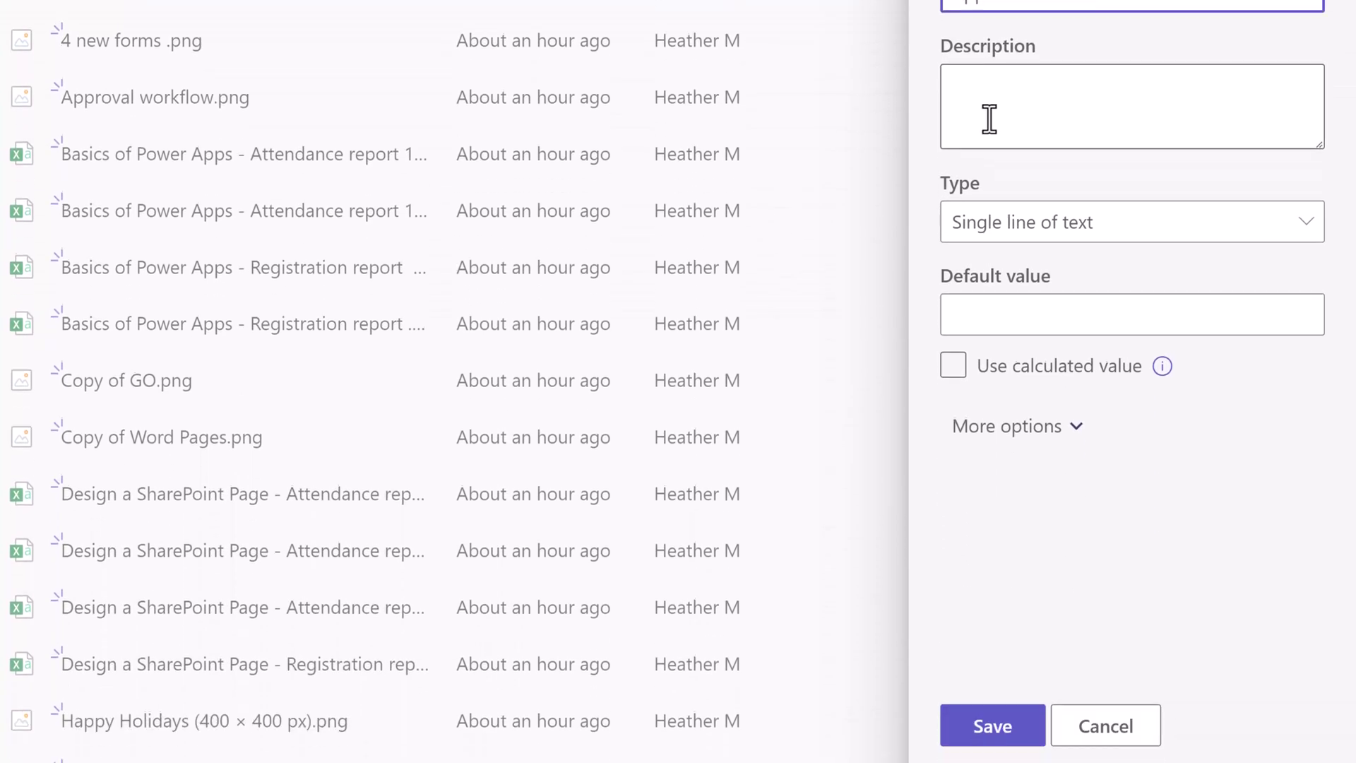
pyautogui.click(989, 113)
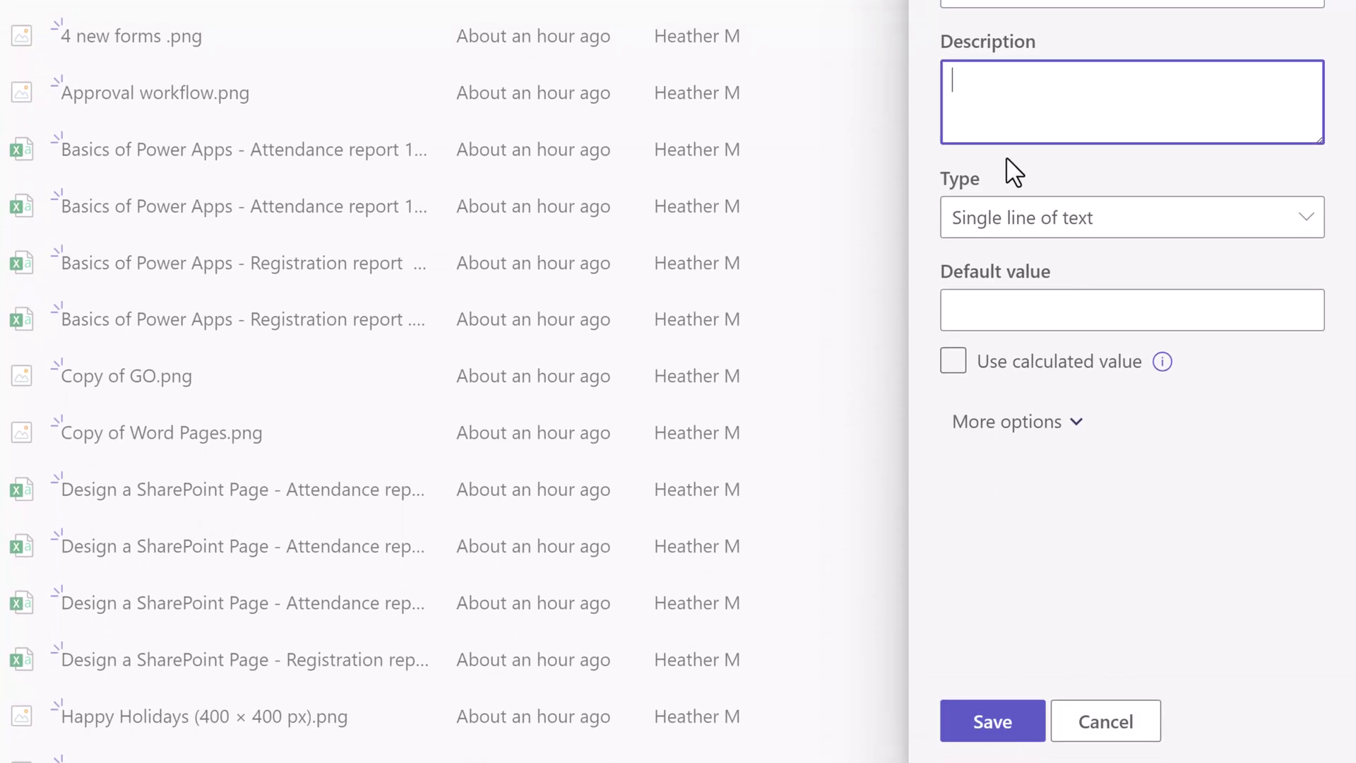
pyautogui.click(985, 436)
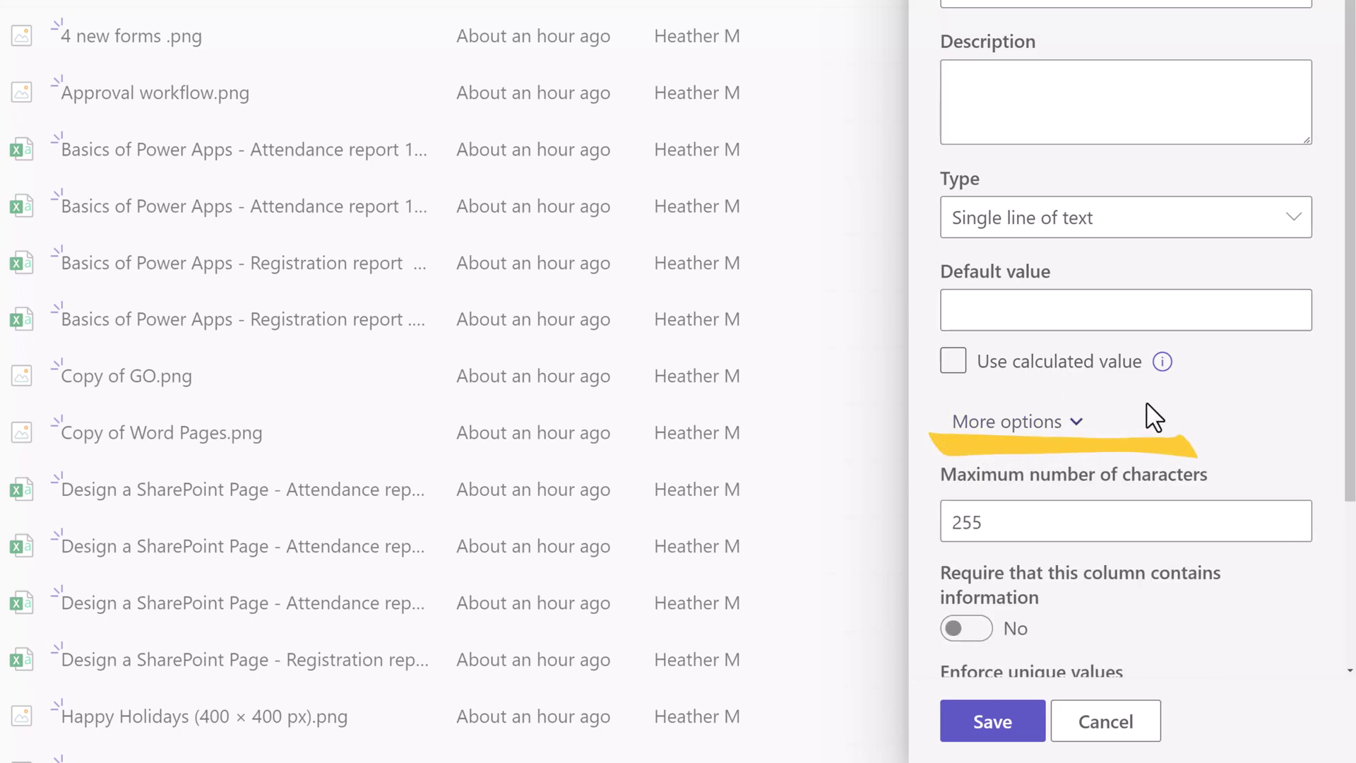
pyautogui.scroll(-2, 1151, 415)
pyautogui.scroll(-1, 1171, 385)
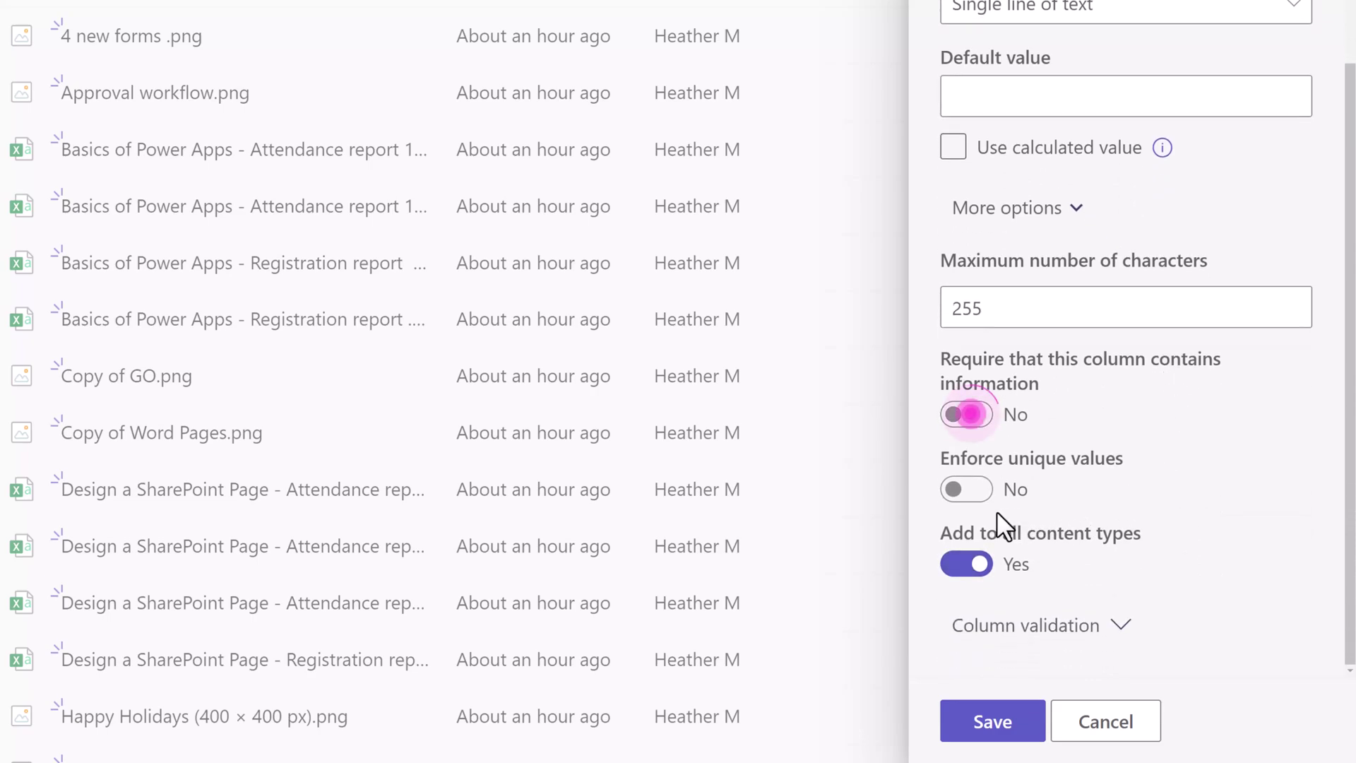
pyautogui.click(967, 417)
pyautogui.click(986, 739)
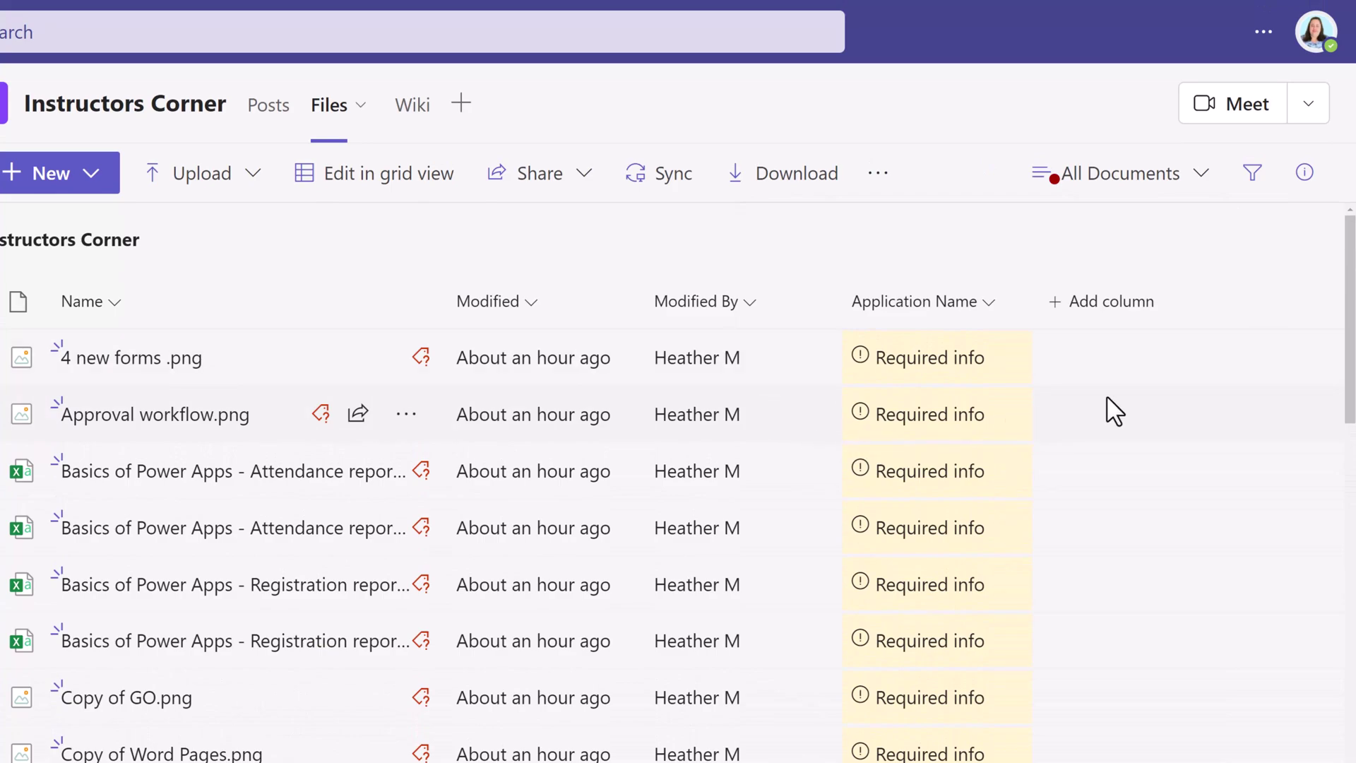
# - Set the Application Name of 4 new forms .png to Forms
pyautogui.click(928, 381)
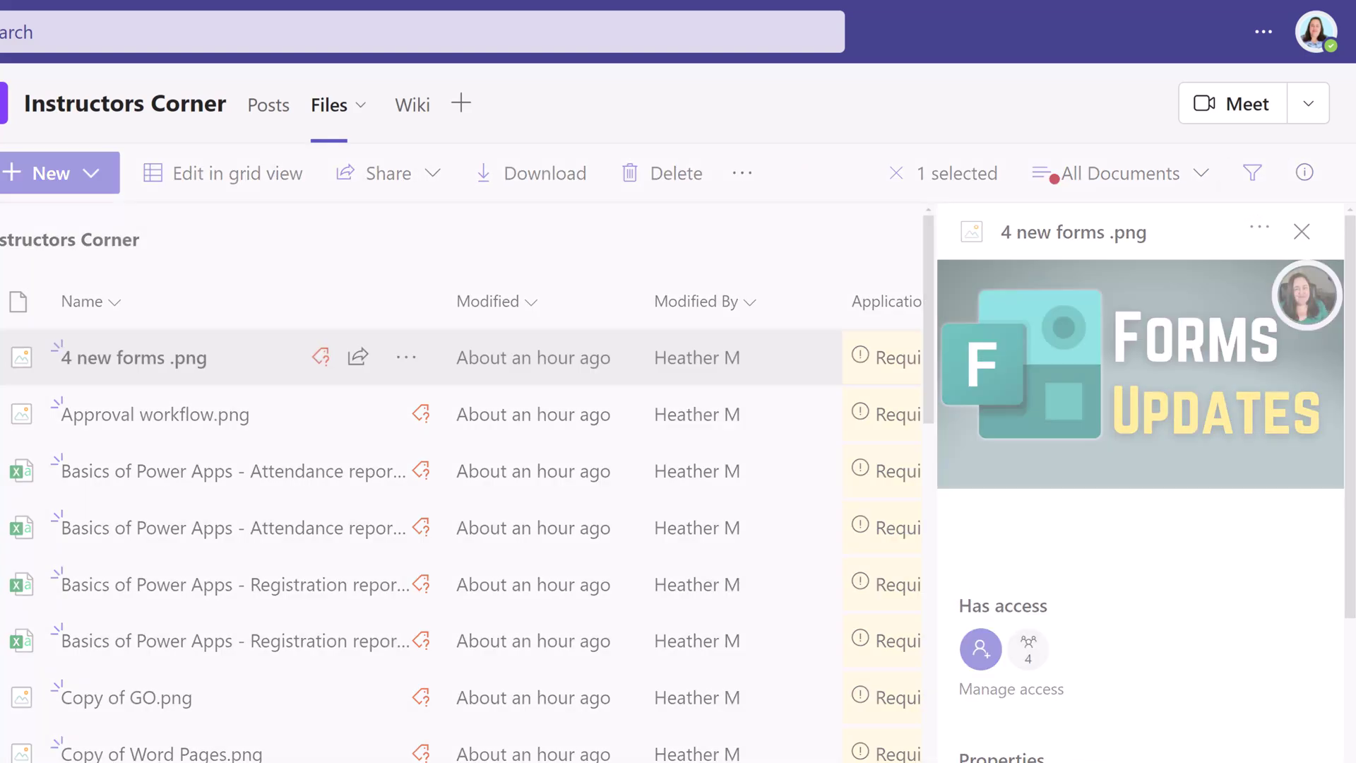
pyautogui.click(395, 568)
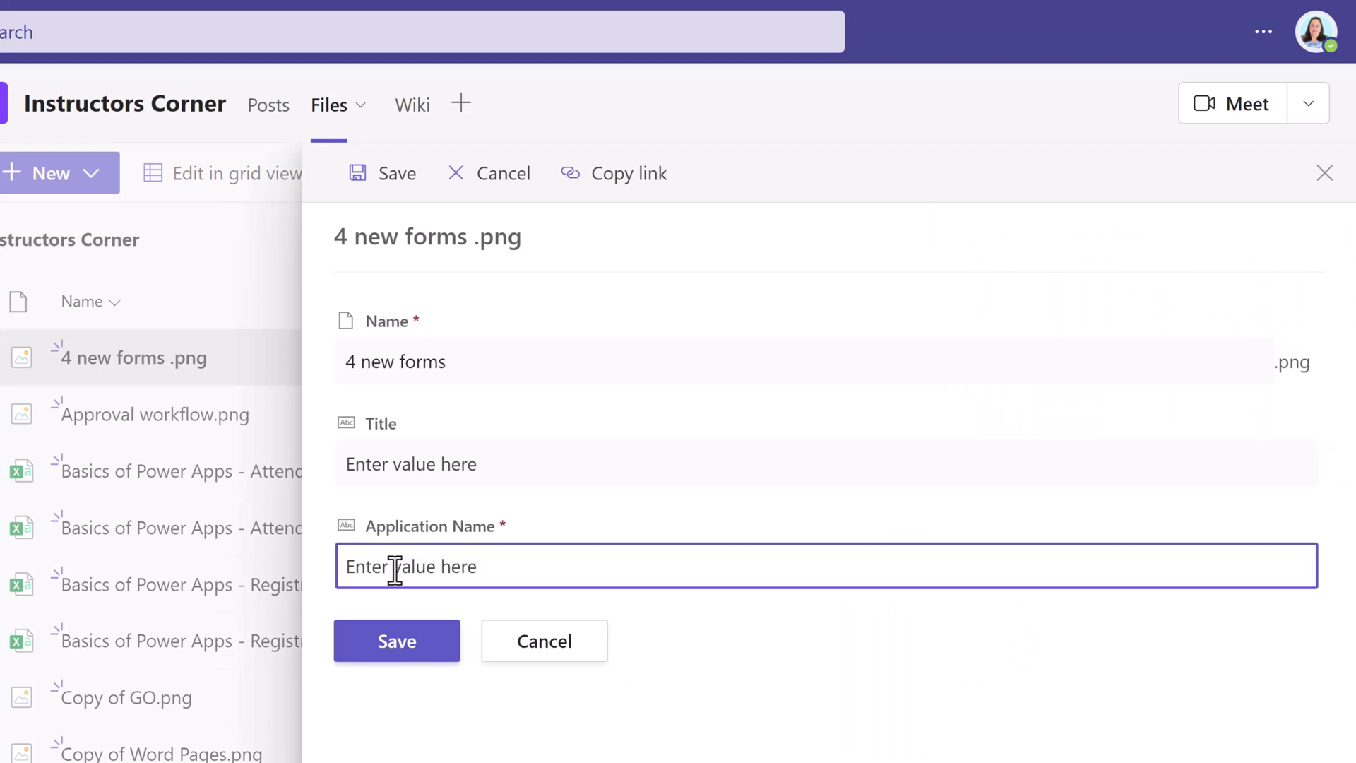
pyautogui.write('Forms')
pyautogui.click(399, 657)
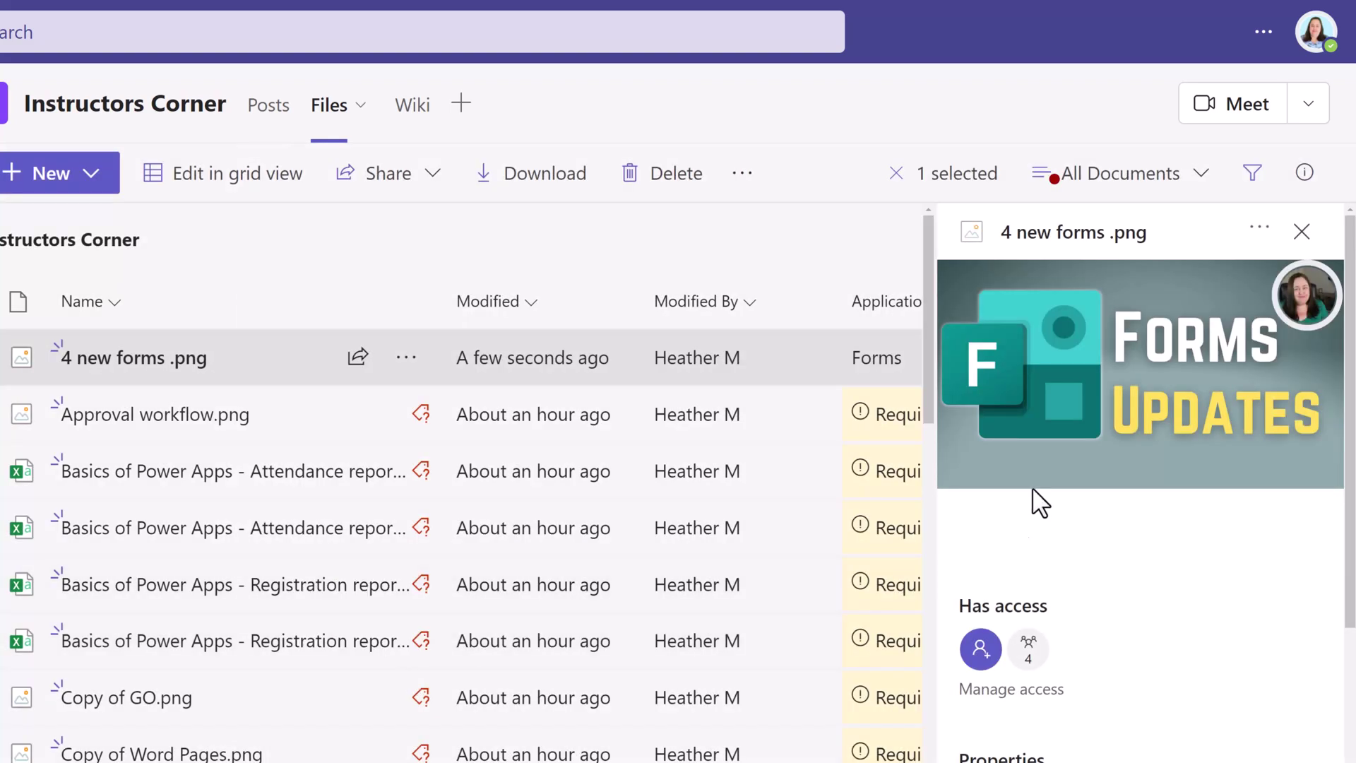
# - Close the details pane and switch the library to Edit in grid view
pyautogui.click(1302, 231)
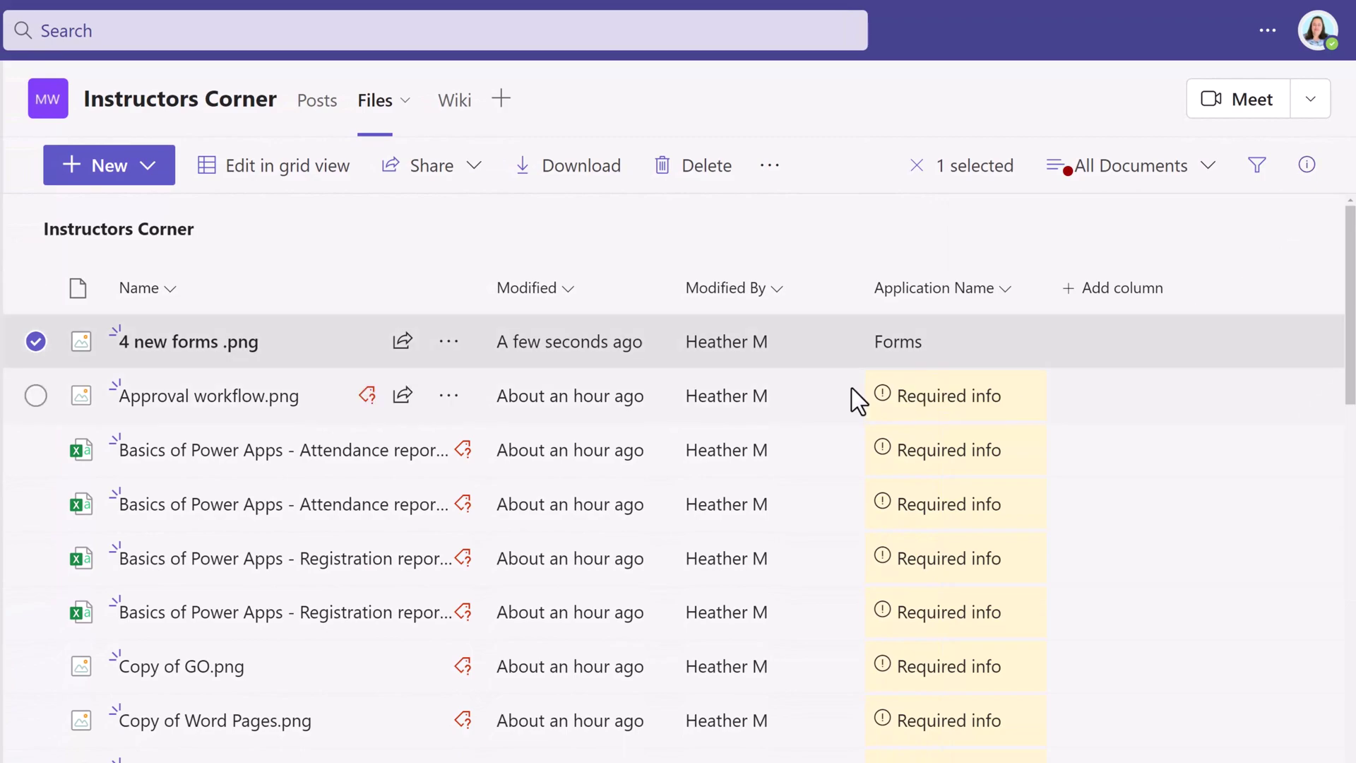
pyautogui.click(357, 170)
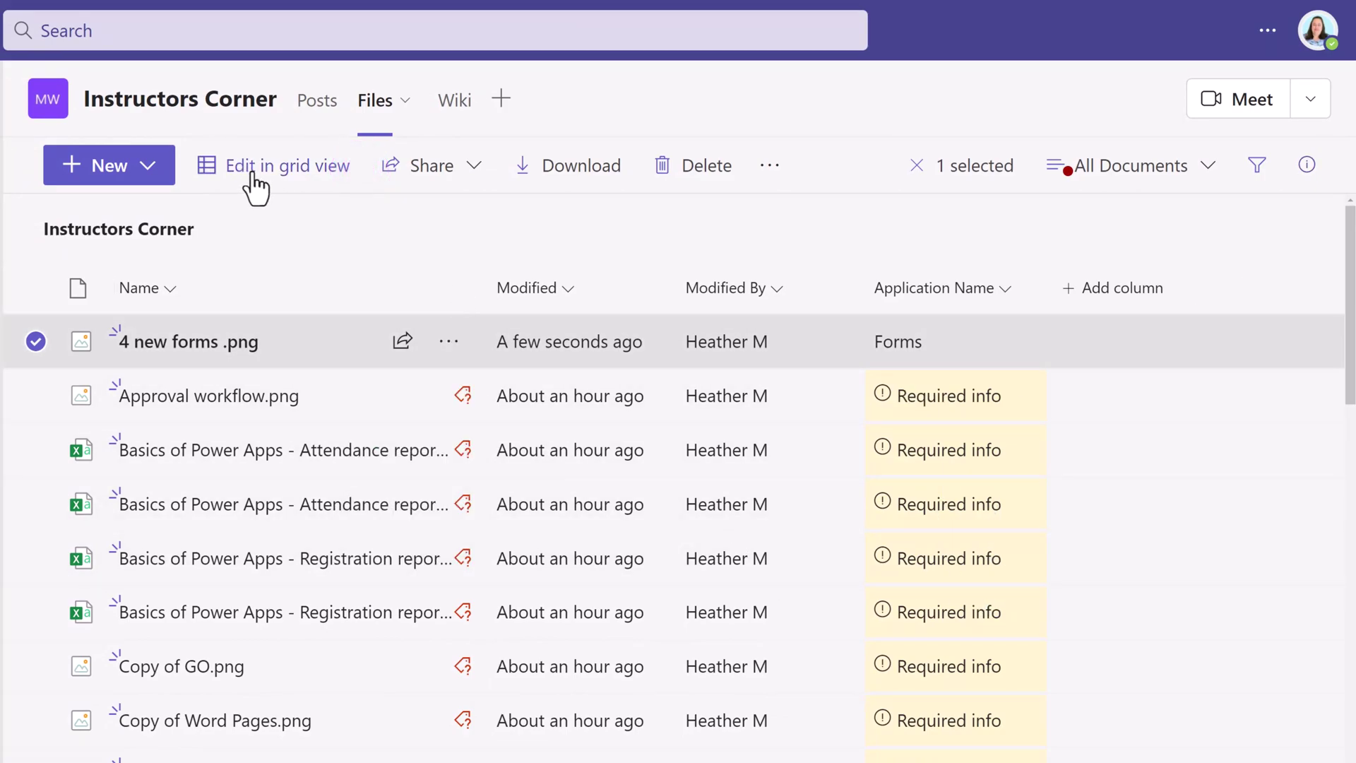
pyautogui.click(253, 177)
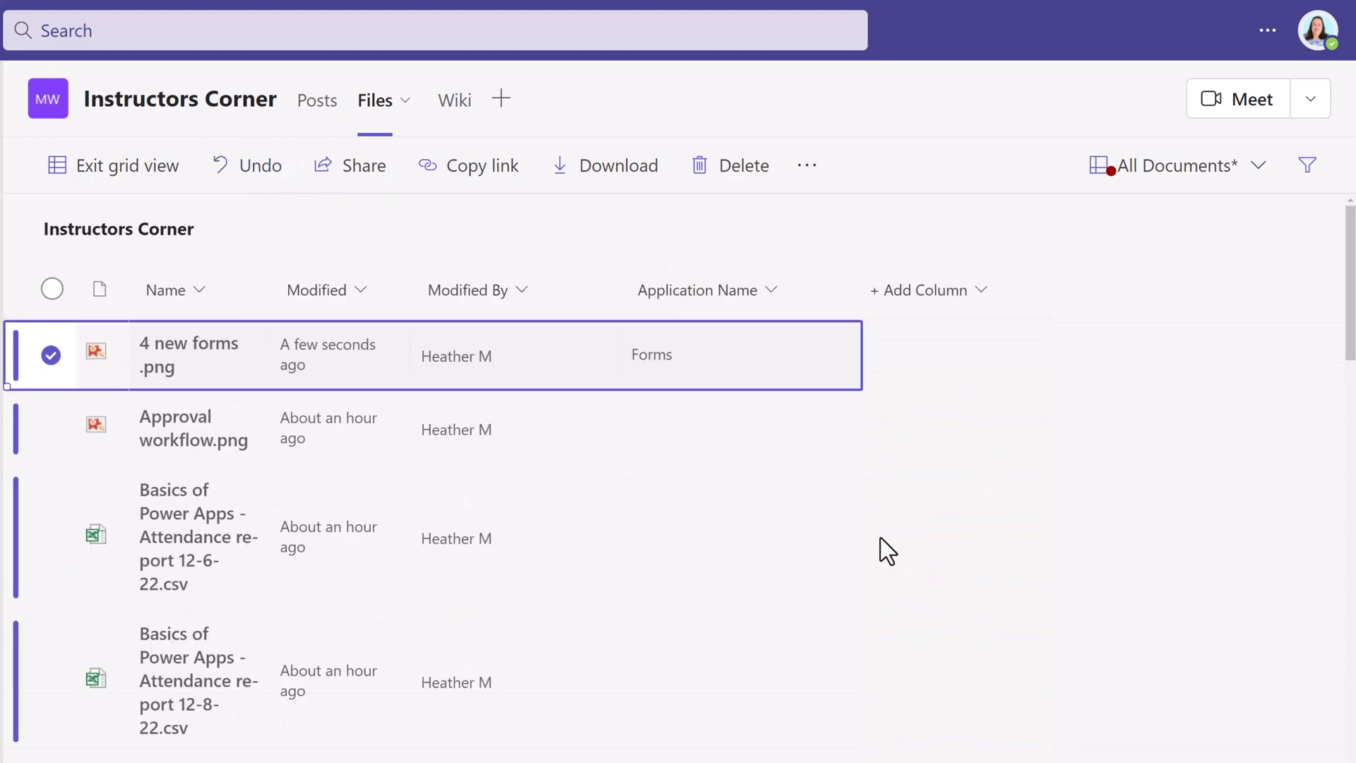
# - In the grid, enter Approvals for Approval workflow.png and Power Apps in the next row
pyautogui.click(716, 438)
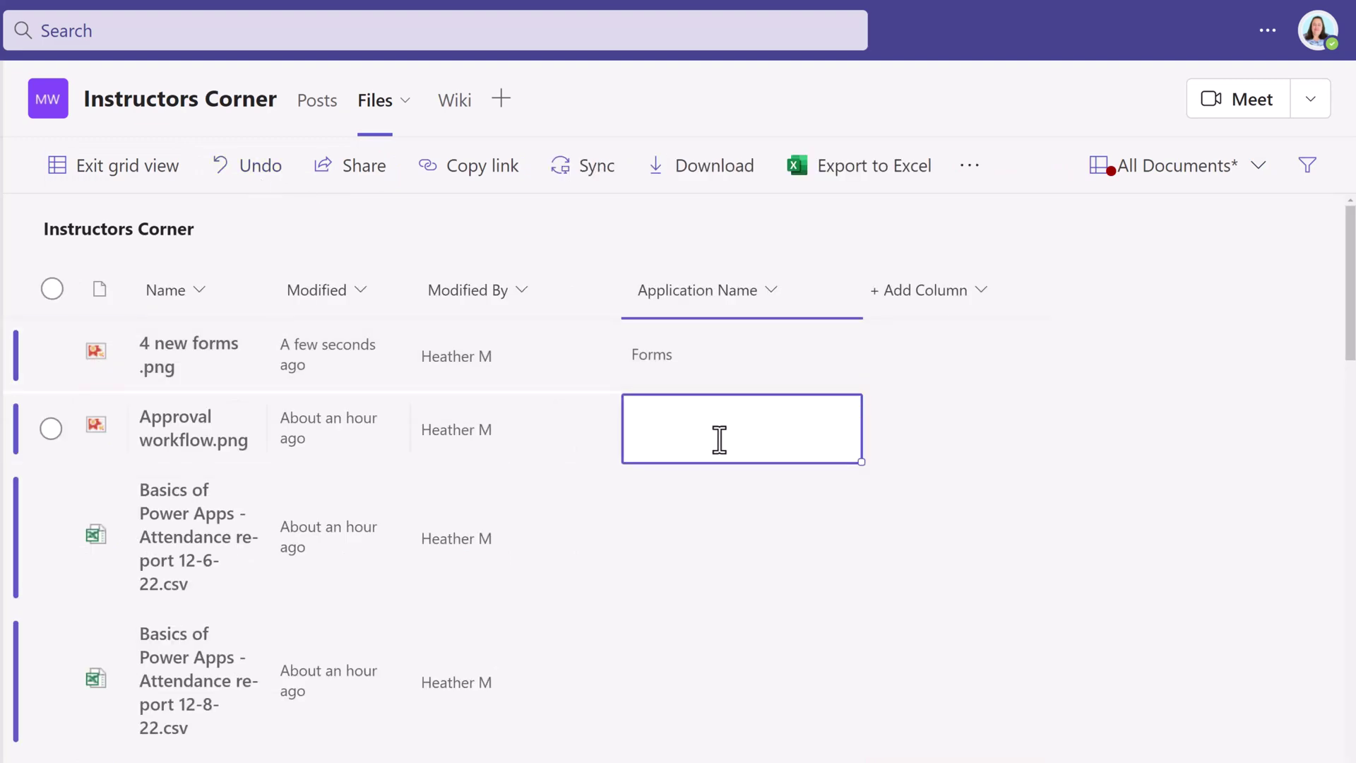
pyautogui.write('Approvals')
pyautogui.click(698, 523)
pyautogui.write('Power Apps')
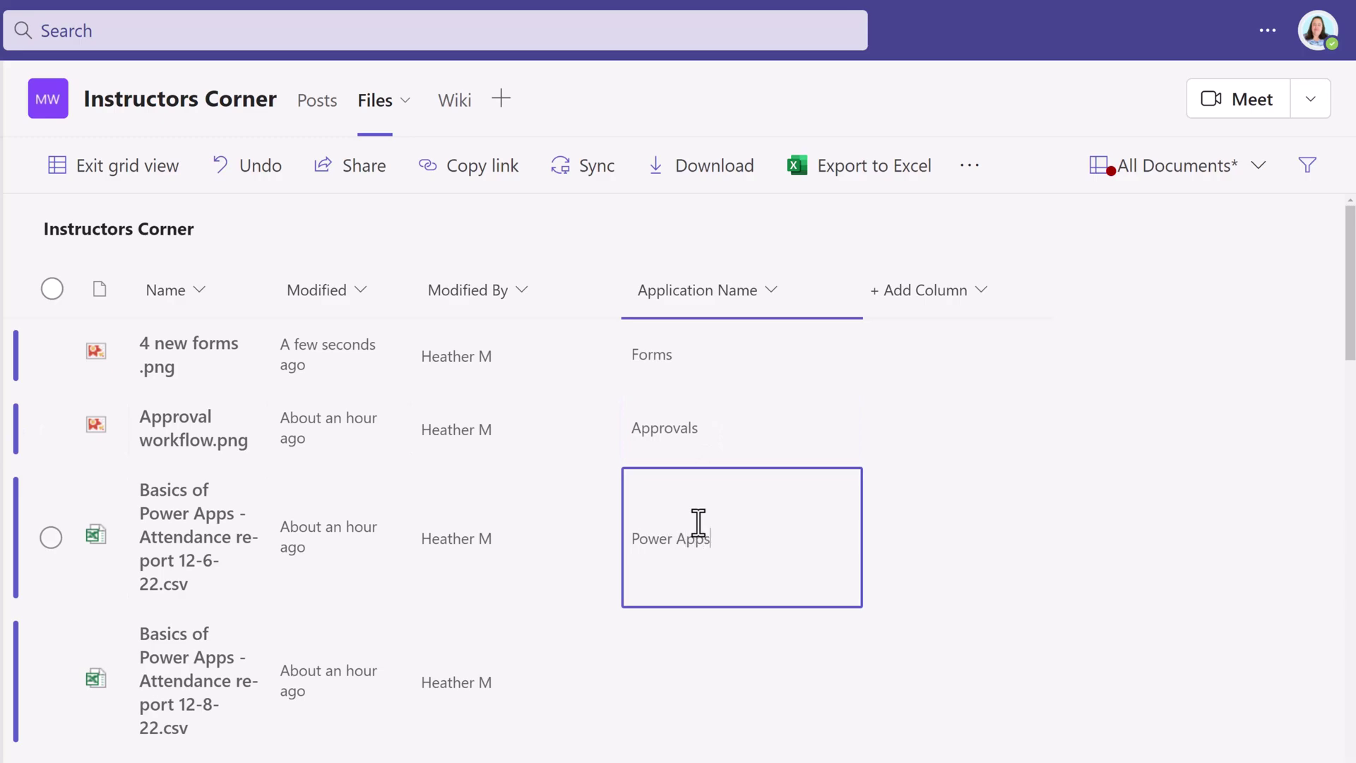
pyautogui.press('Return')
# - Copy Power Apps down into the 12-8-22 row's Application Name cell and review the grid
pyautogui.click(794, 593)
pyautogui.moveTo(858, 609); pyautogui.dragTo(844, 679)
pyautogui.scroll(-3, 678, 537)
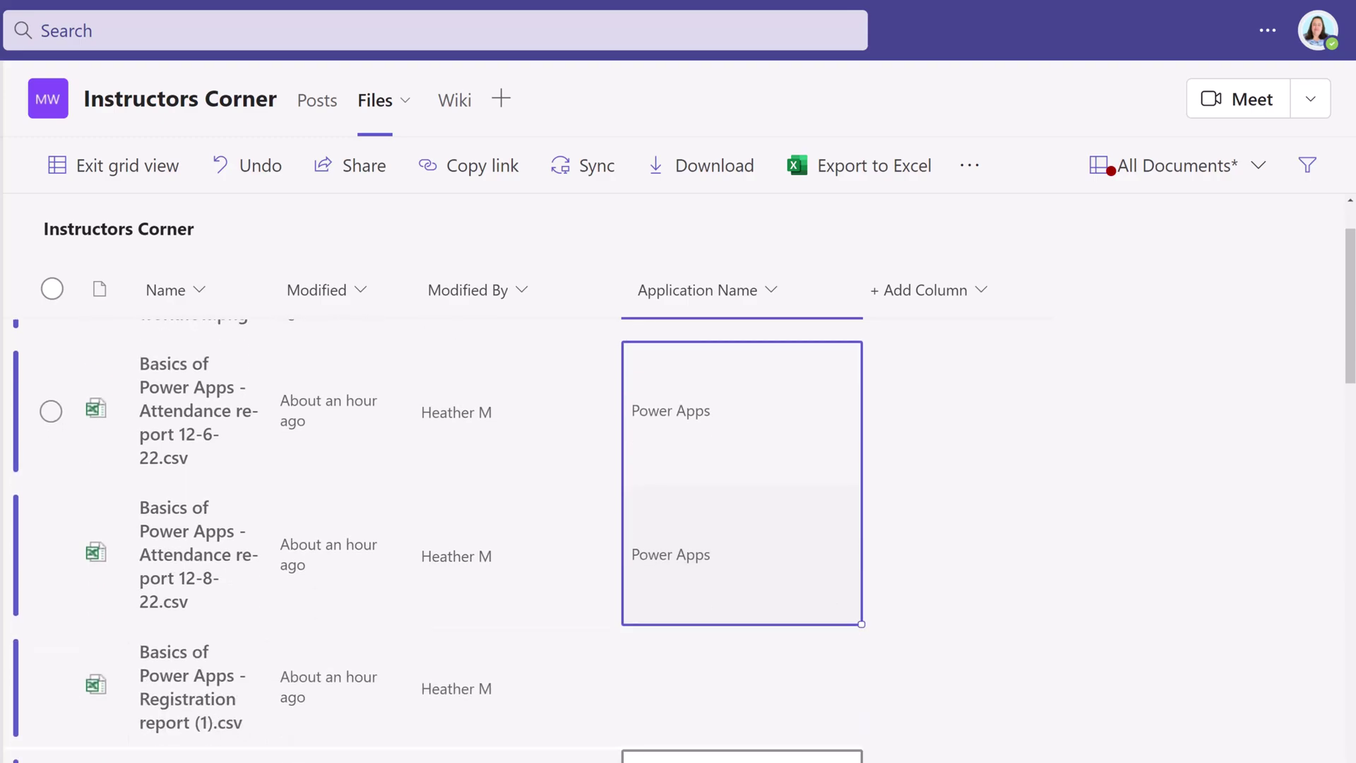
pyautogui.scroll(3, 678, 537)
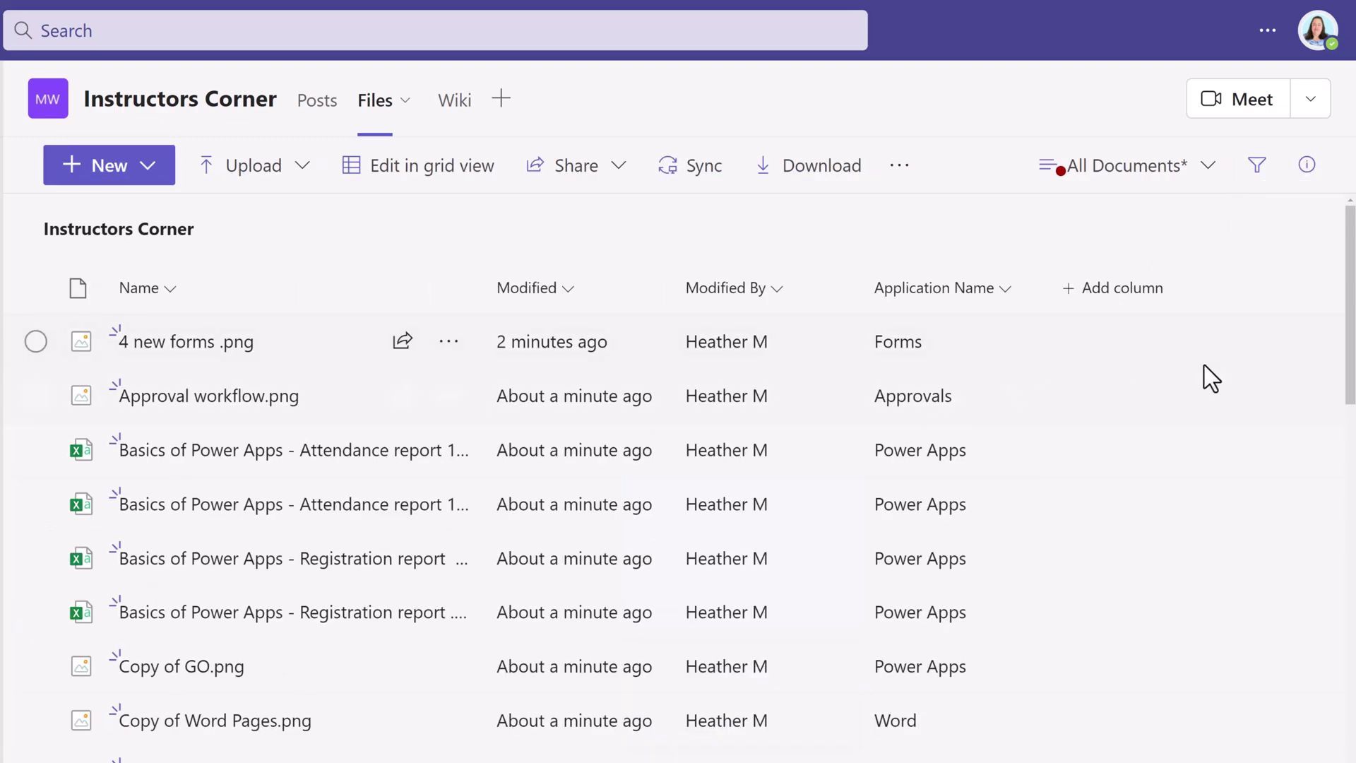
# - Filter the Application Name column by checking only Teams and applying the filter
pyautogui.click(1006, 291)
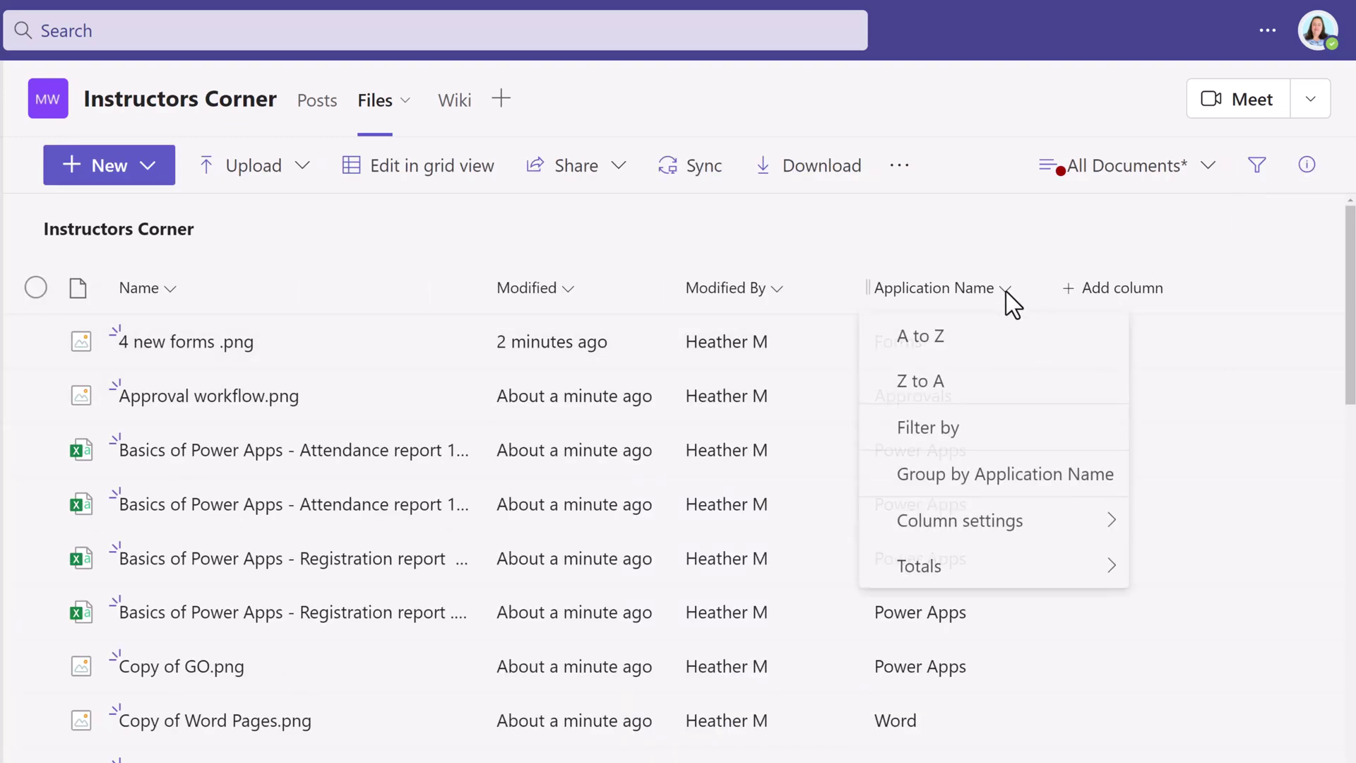
pyautogui.click(984, 432)
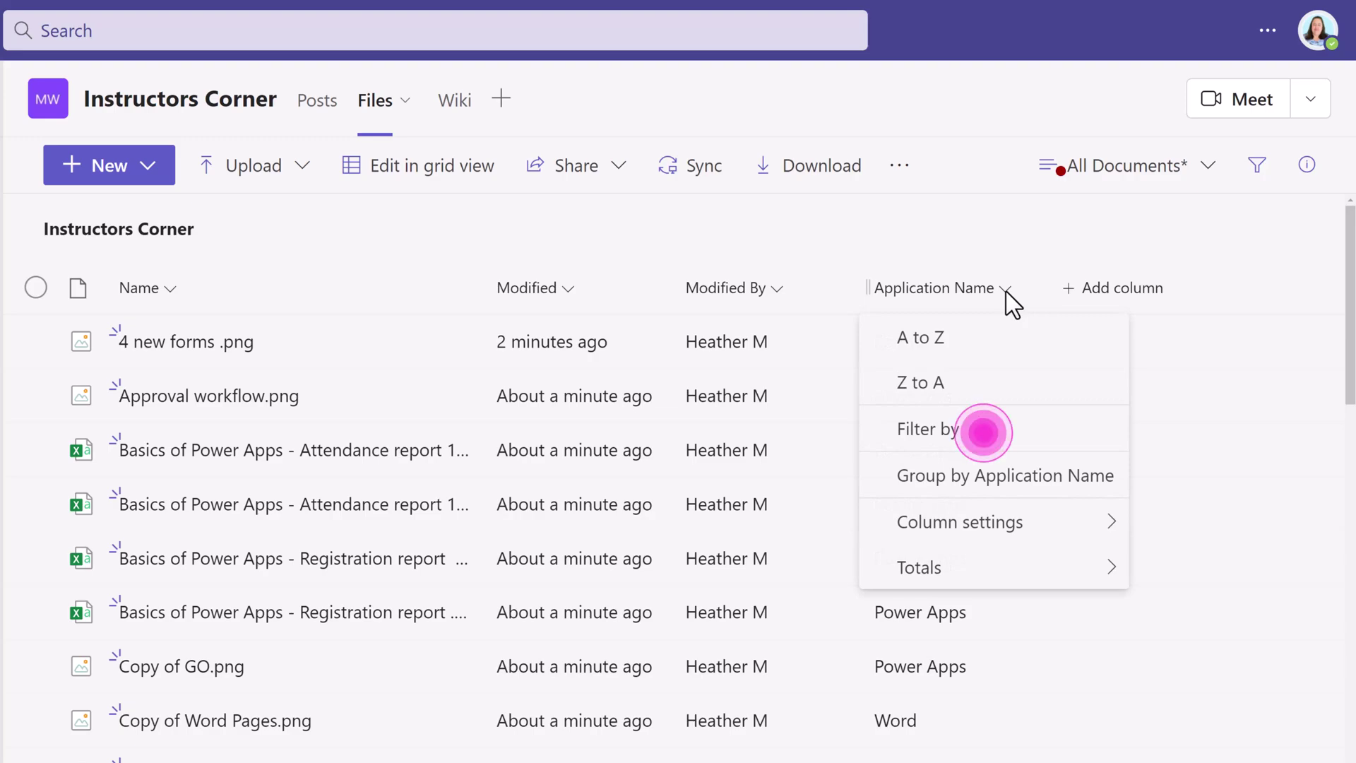
pyautogui.click(934, 433)
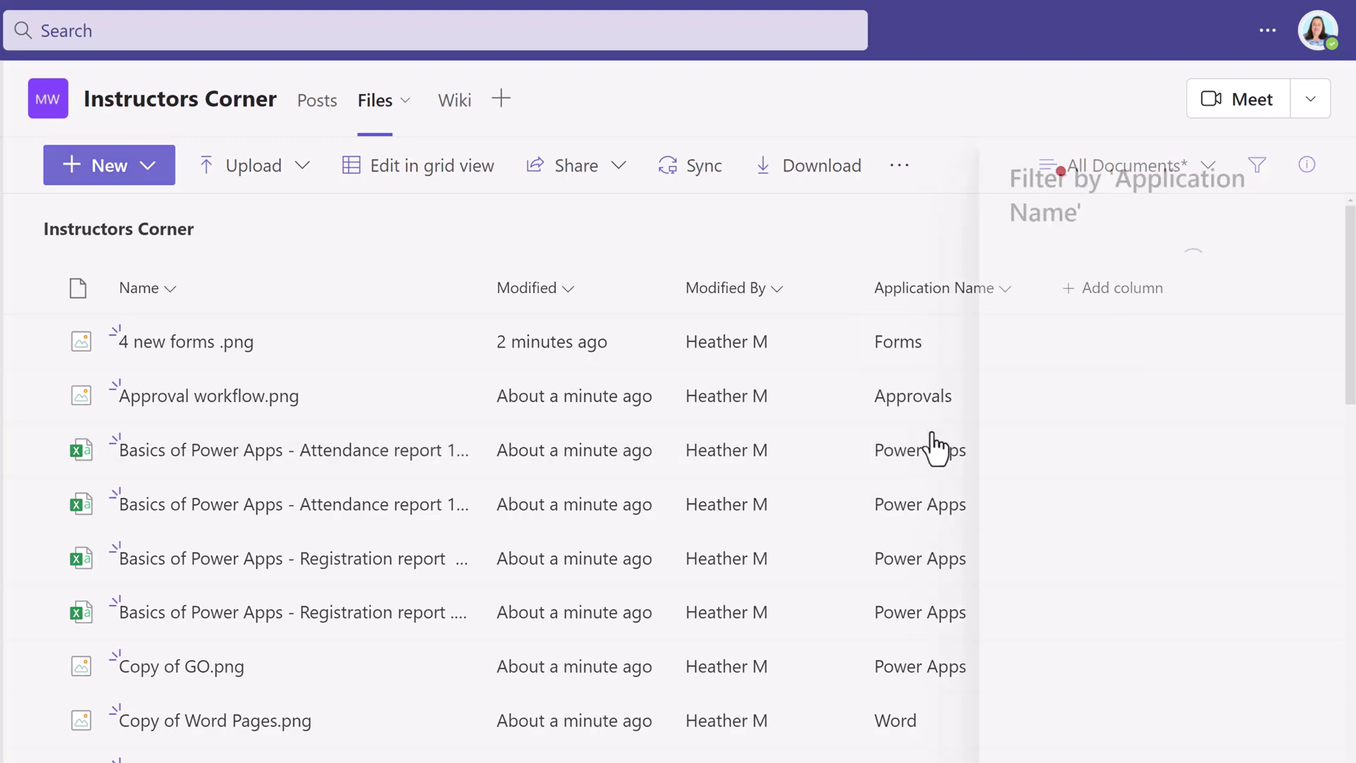
pyautogui.click(1023, 375)
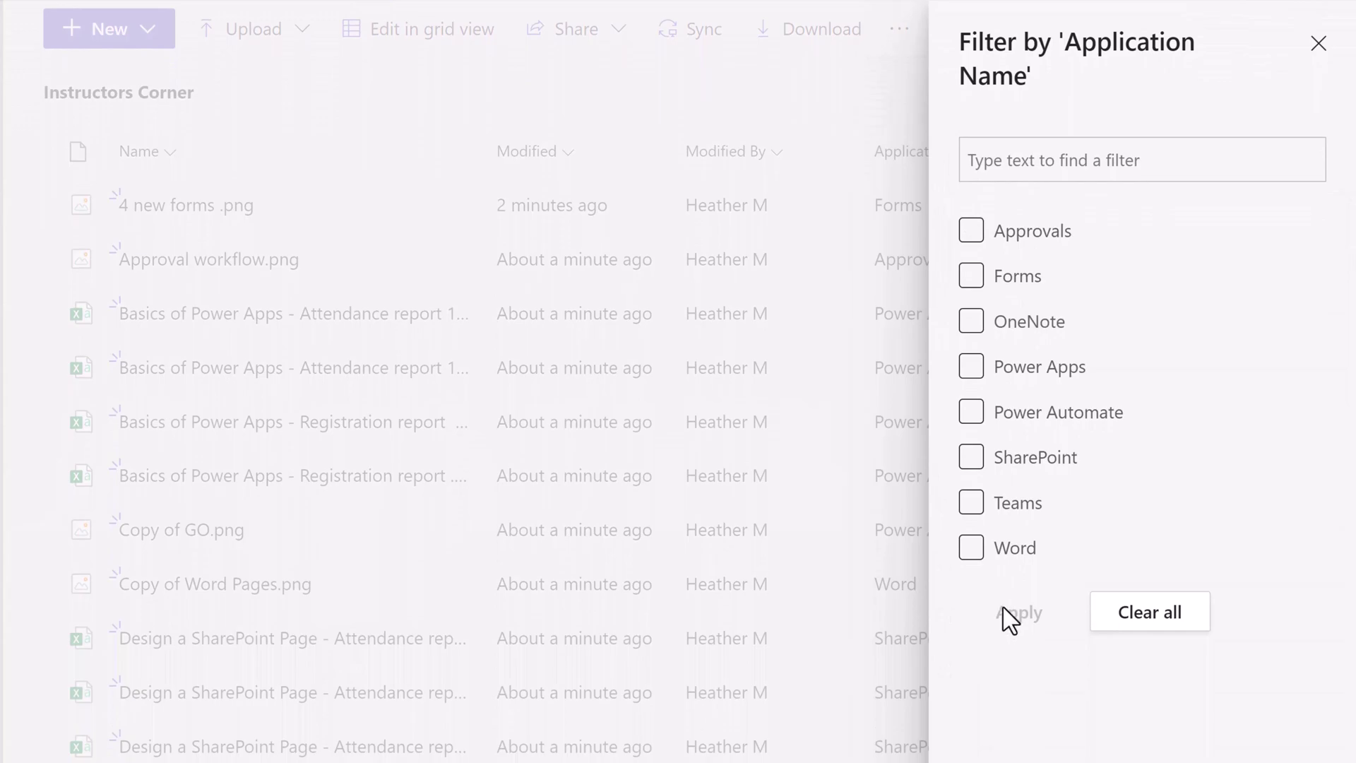
pyautogui.click(978, 516)
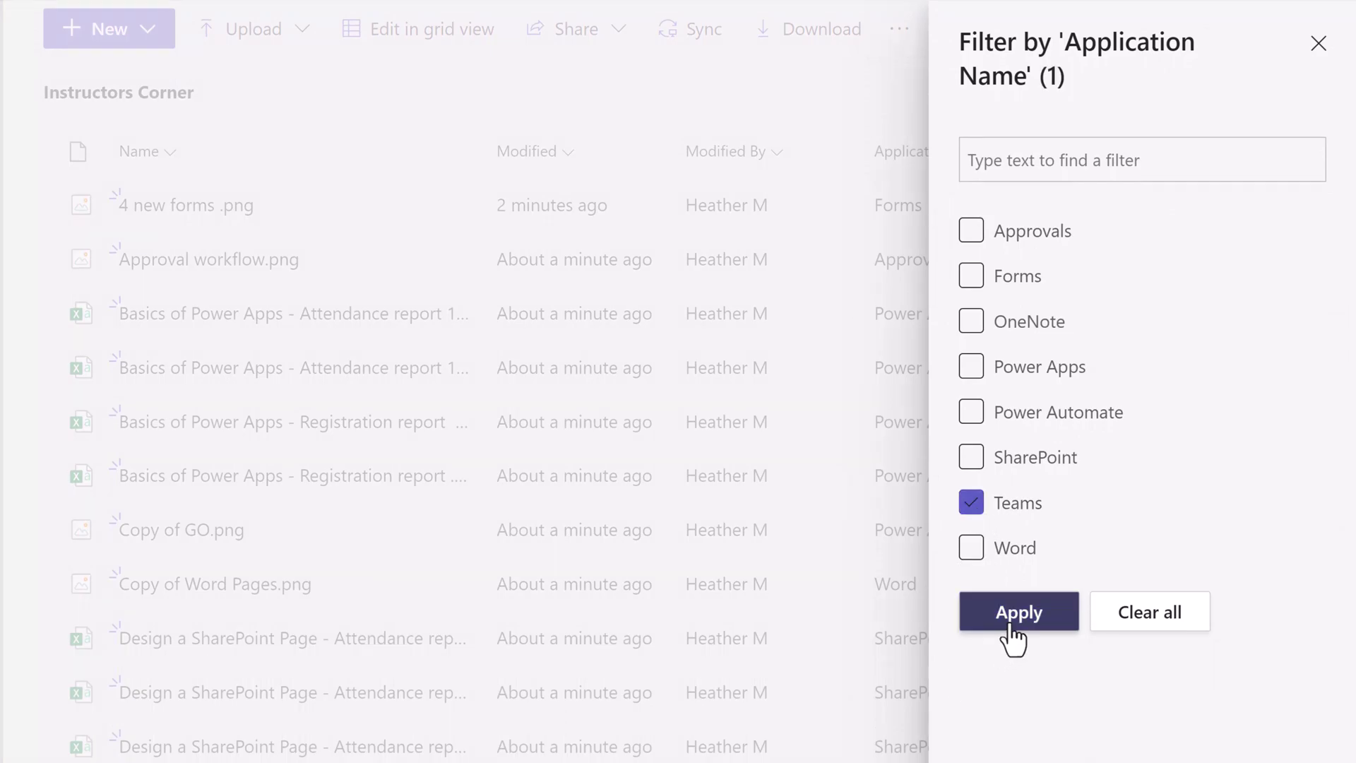
pyautogui.click(1014, 622)
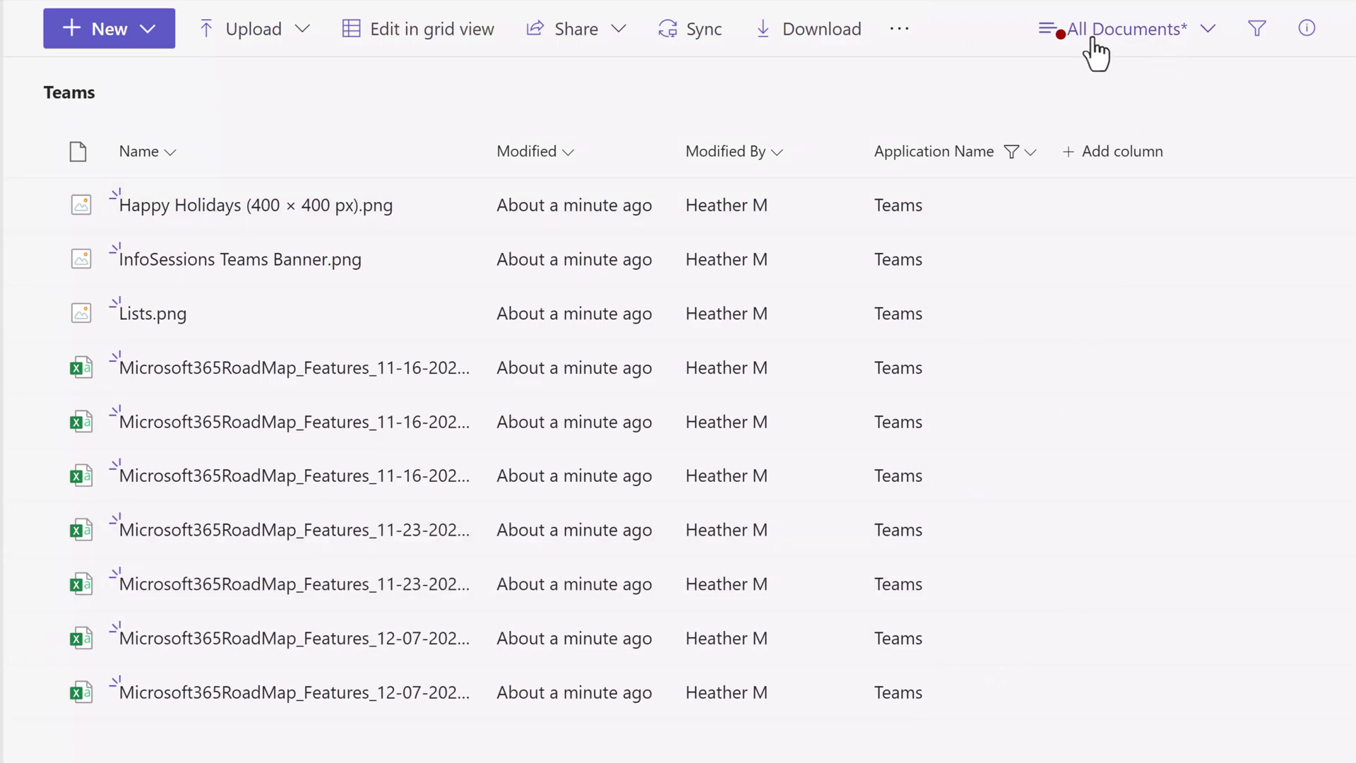
# - Save the filtered list as a public view named 'Teams', then return to All Documents
pyautogui.click(1209, 32)
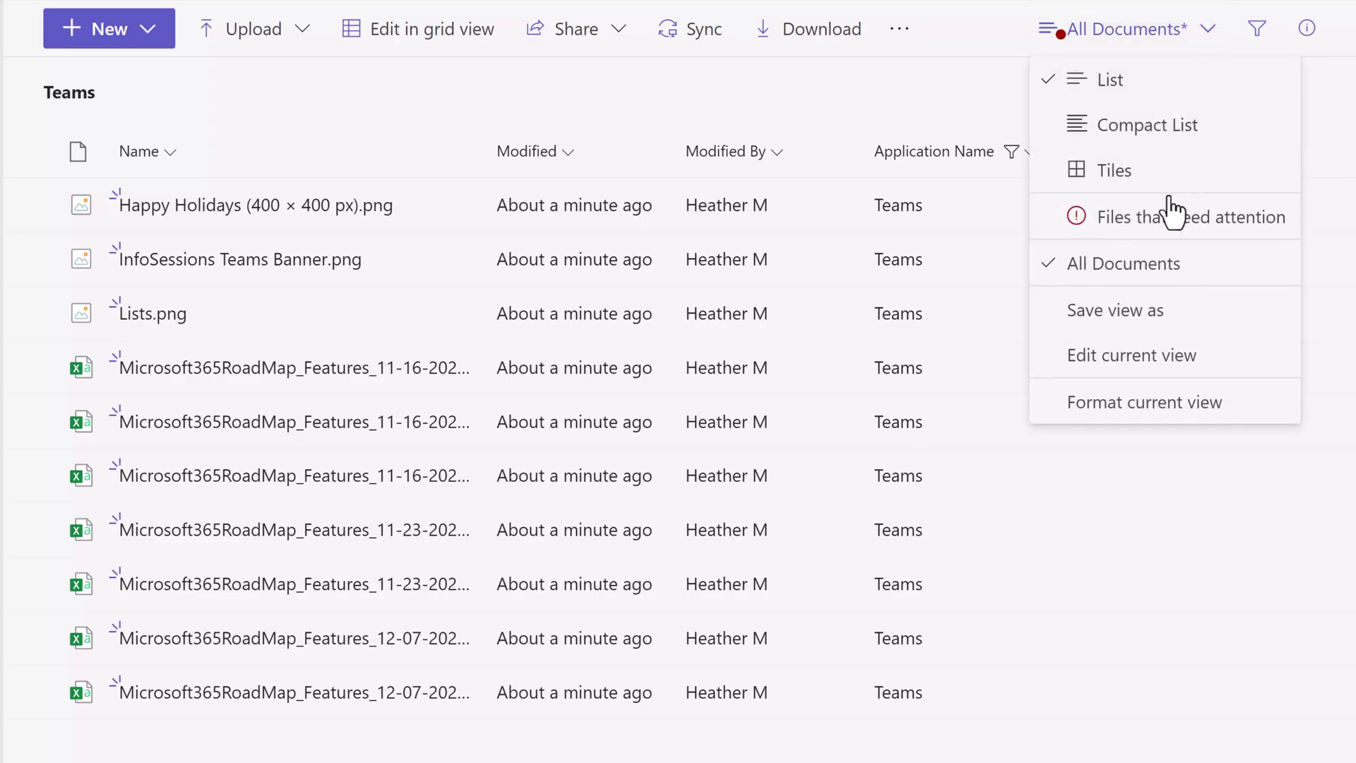
pyautogui.click(1130, 312)
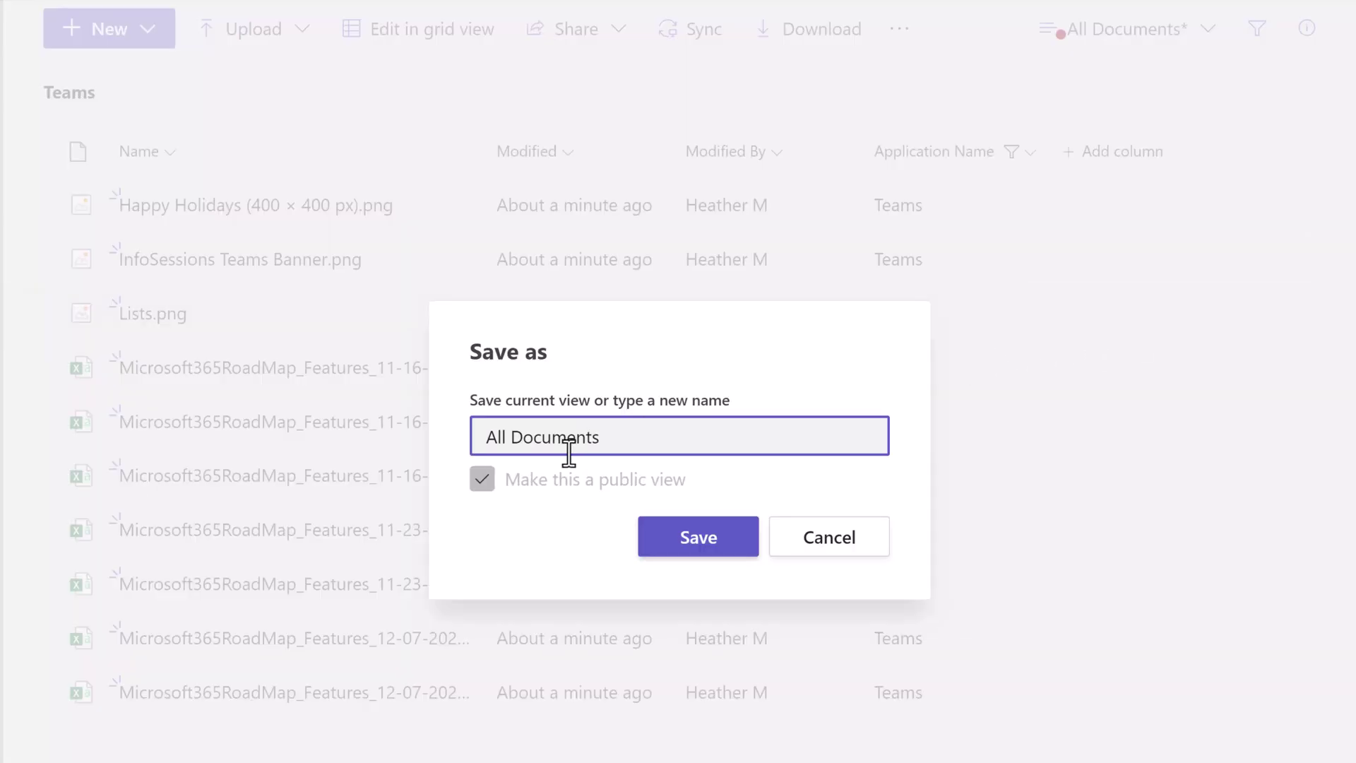
pyautogui.moveTo(605, 437); pyautogui.dragTo(435, 437)
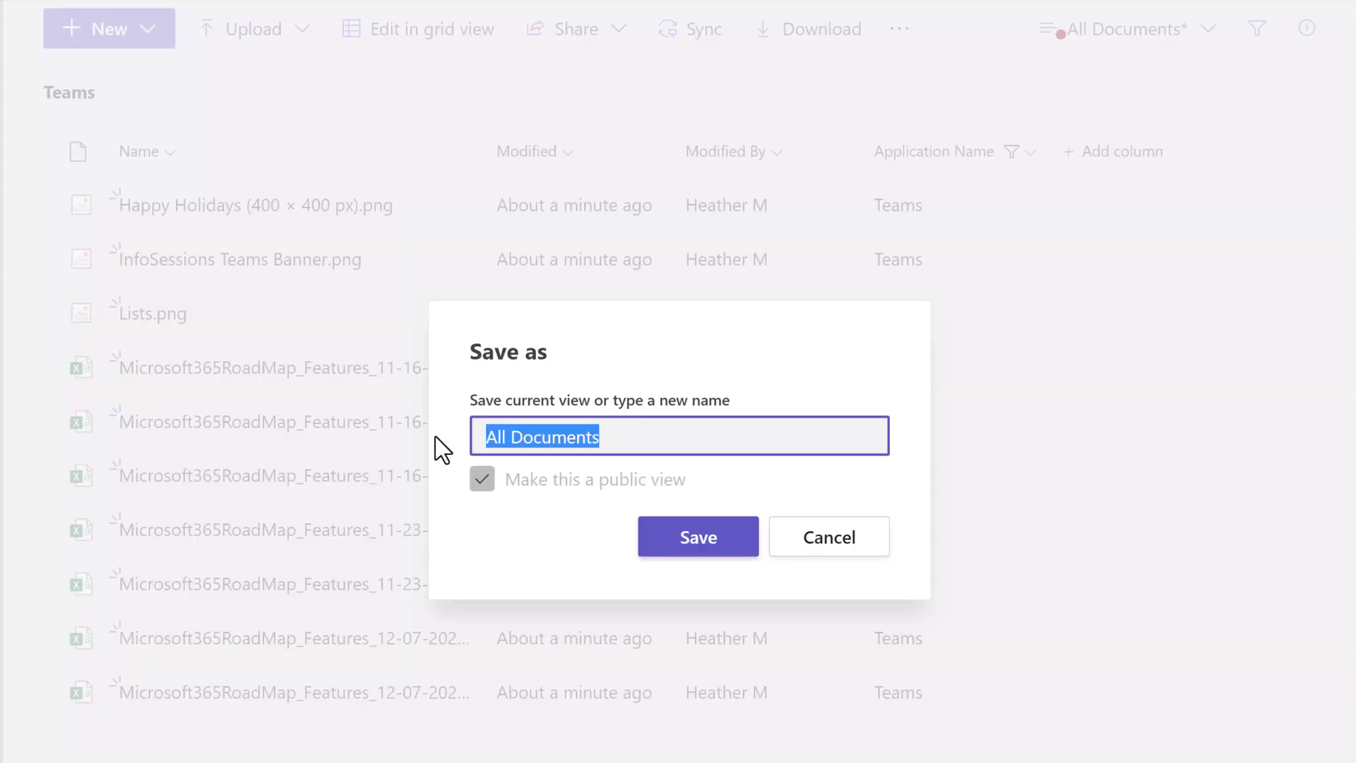
pyautogui.write('TEam')
pyautogui.press('BackSpace')
pyautogui.press('BackSpace')
pyautogui.press('BackSpace')
pyautogui.write('eams')
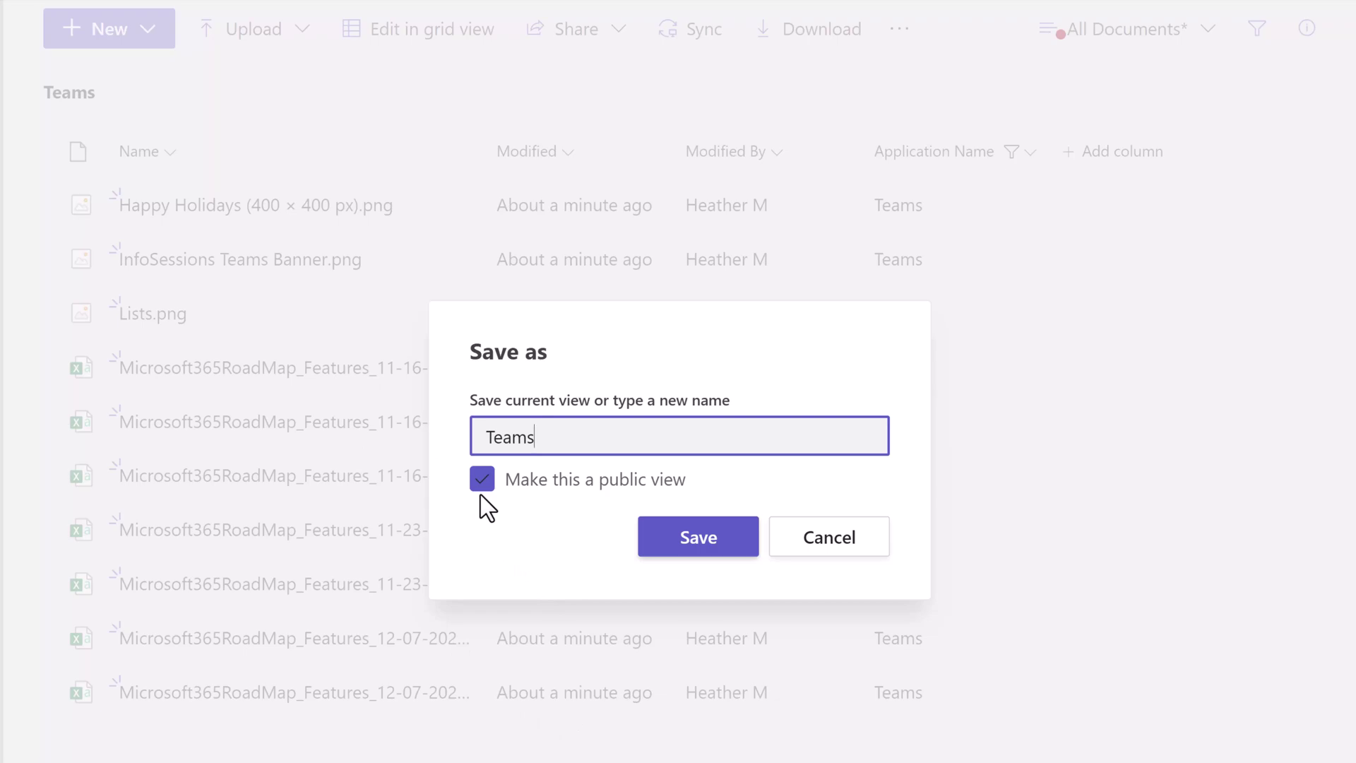
pyautogui.click(716, 549)
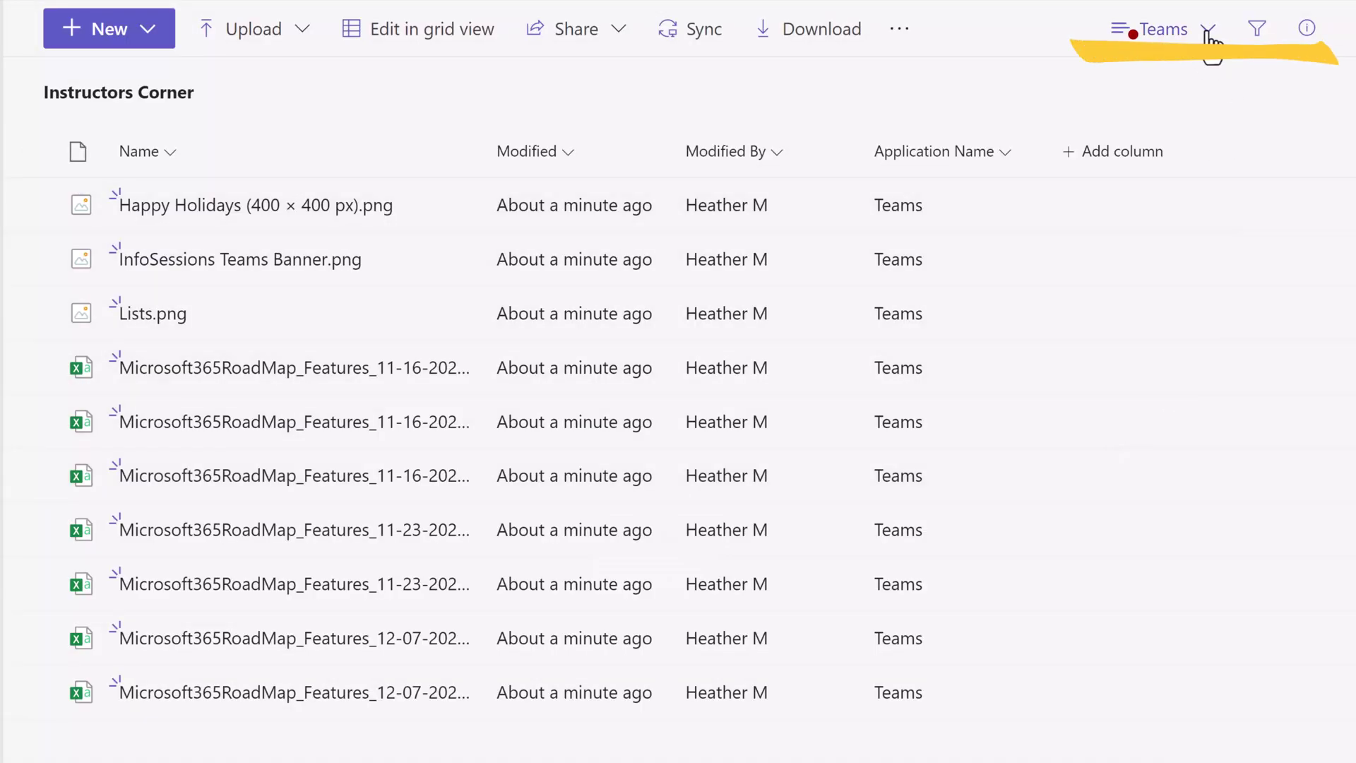
pyautogui.click(1210, 32)
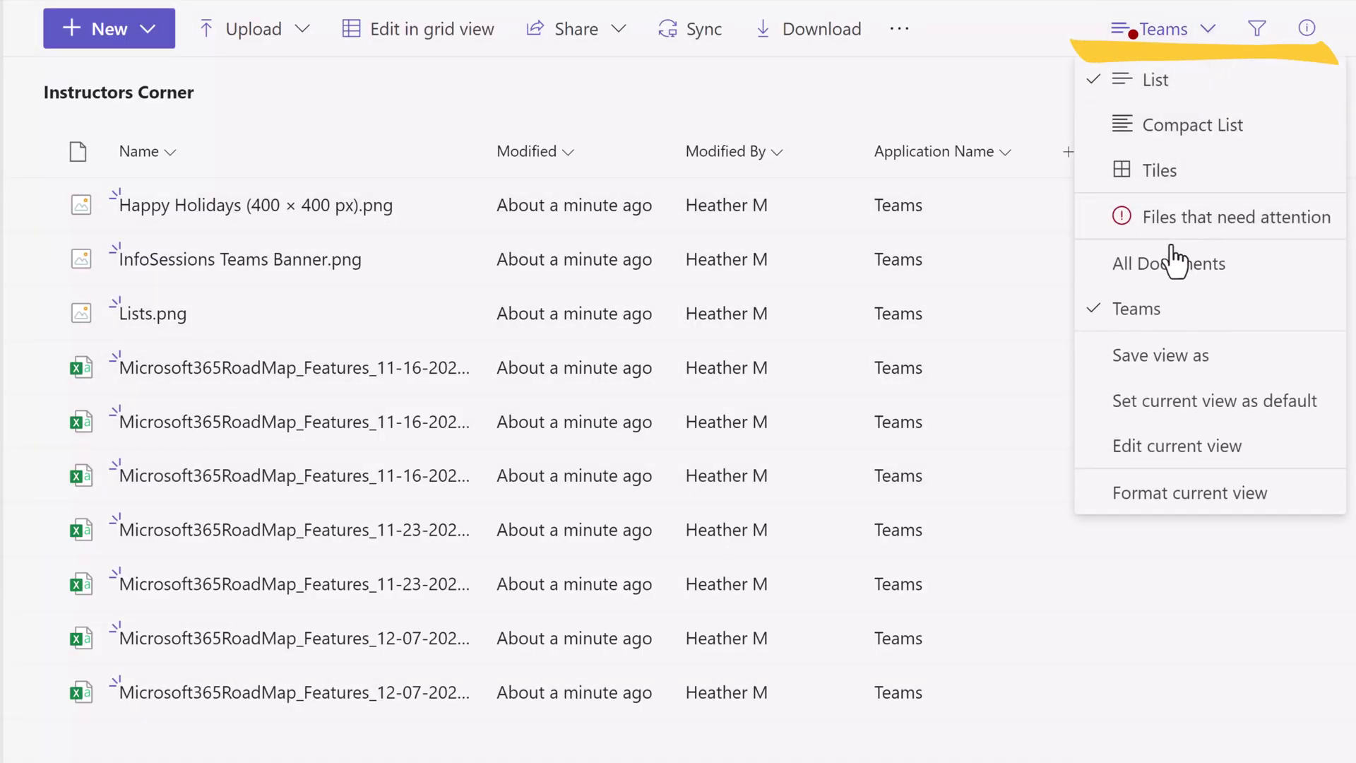
pyautogui.click(1161, 287)
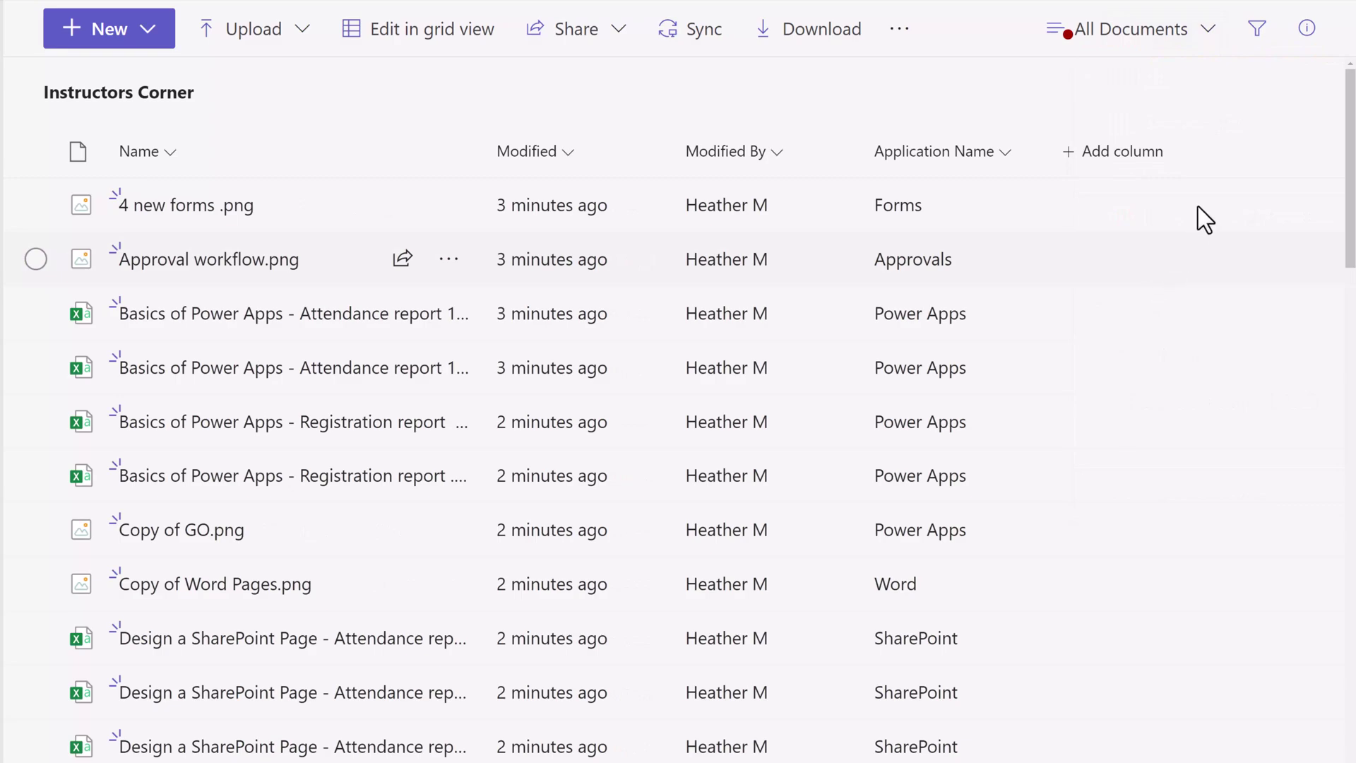
# - Switch to the Teams view, then filter Application Name to show only Forms
pyautogui.click(1208, 32)
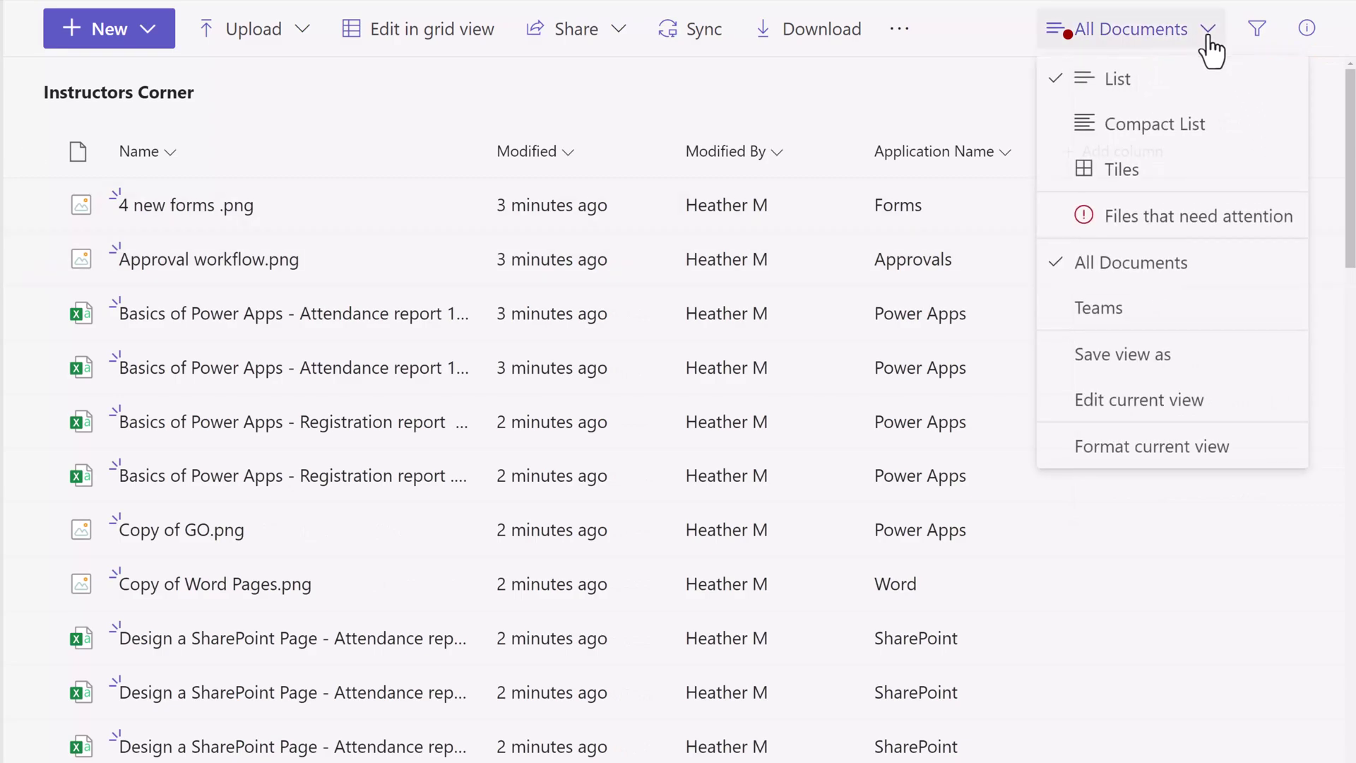
pyautogui.click(1133, 335)
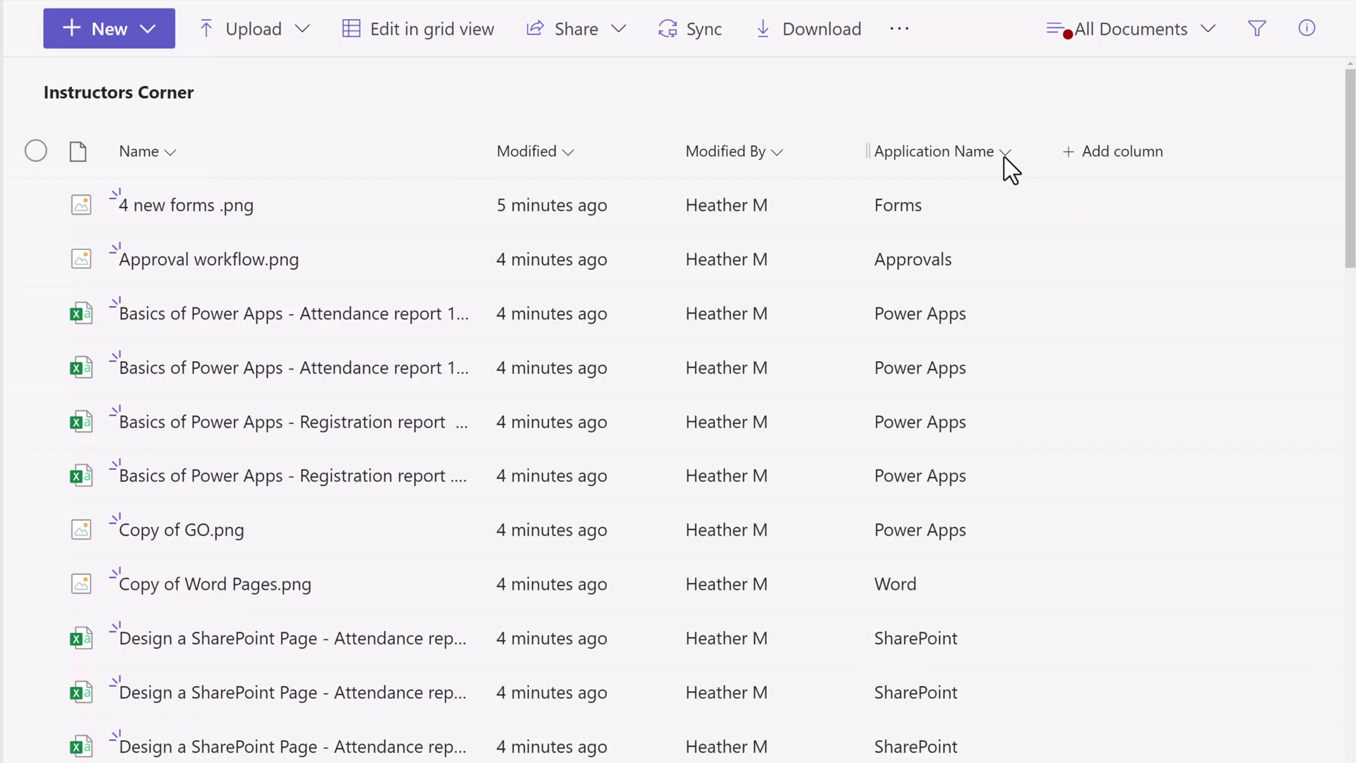
pyautogui.click(1004, 155)
pyautogui.click(898, 303)
pyautogui.click(1000, 276)
pyautogui.click(1045, 628)
# - Save the Forms-filtered list as a new view named 'Forms'
pyautogui.click(1206, 32)
pyautogui.click(1118, 360)
pyautogui.press('BackSpace')
pyautogui.press('BackSpace')
pyautogui.press('BackSpace')
pyautogui.press('BackSpace')
pyautogui.press('BackSpace')
pyautogui.press('BackSpace')
pyautogui.press('BackSpace')
pyautogui.press('BackSpace')
pyautogui.press('BackSpace')
pyautogui.press('BackSpace')
pyautogui.press('BackSpace')
pyautogui.press('BackSpace')
pyautogui.press('BackSpace')
pyautogui.write('Forms')
pyautogui.click(660, 545)
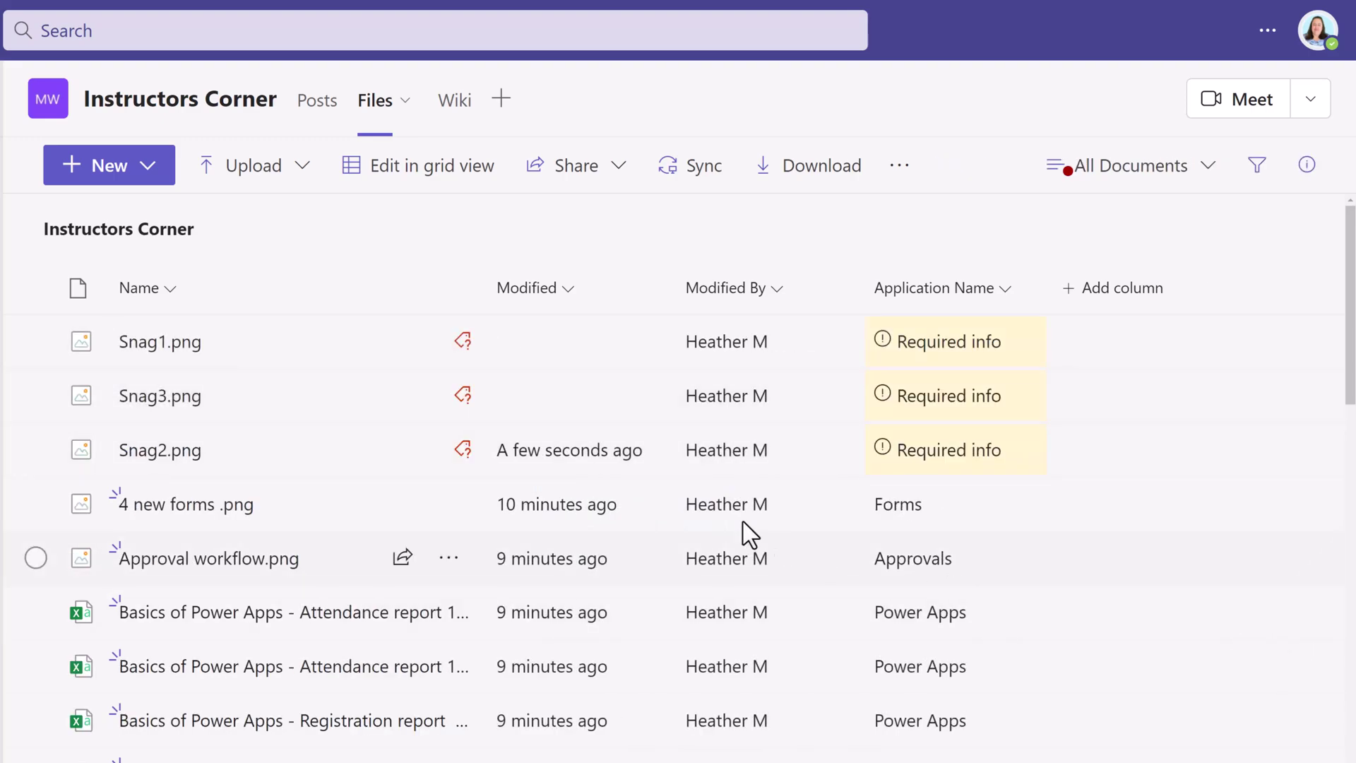
# - Set Snag2.png's Application Name to Power Apps, then show the Files that need attention view
pyautogui.click(965, 455)
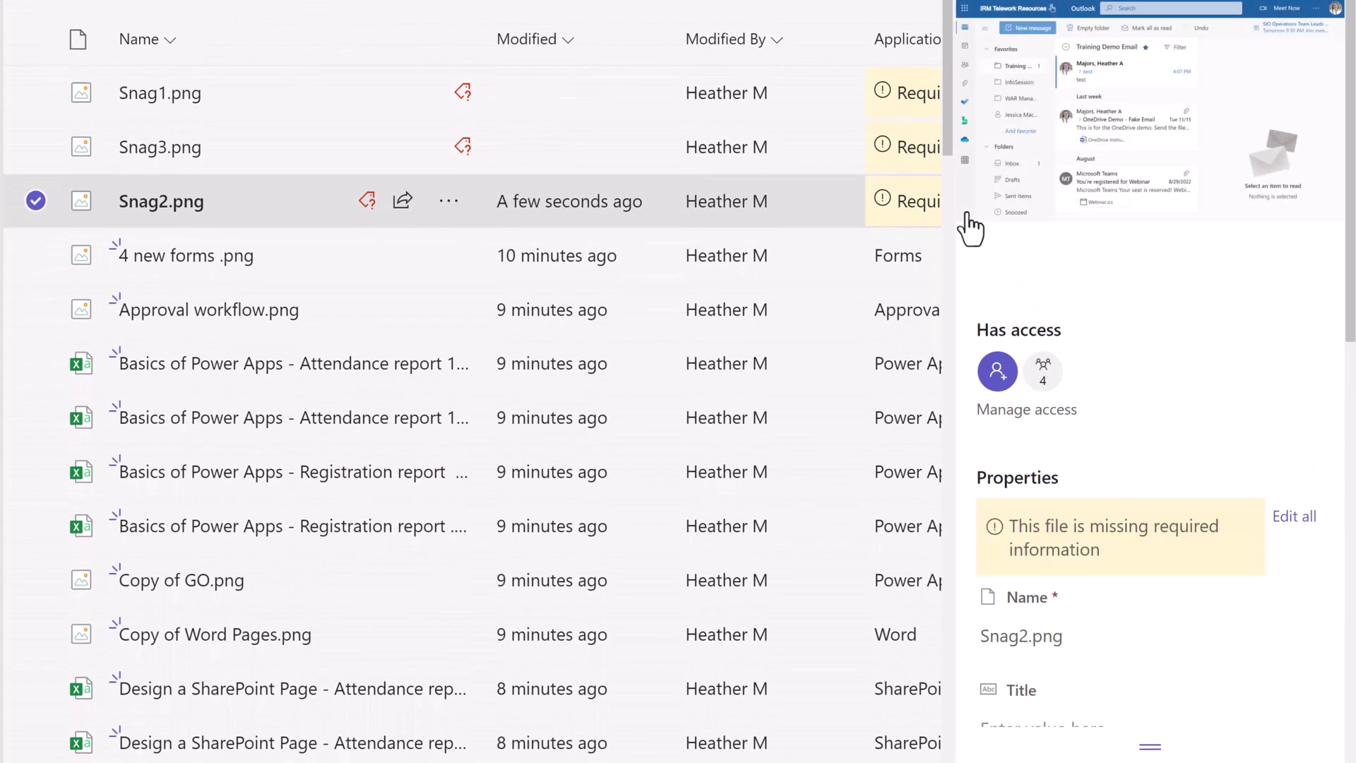
pyautogui.click(1295, 517)
pyautogui.click(526, 296)
pyautogui.write('Power Apps')
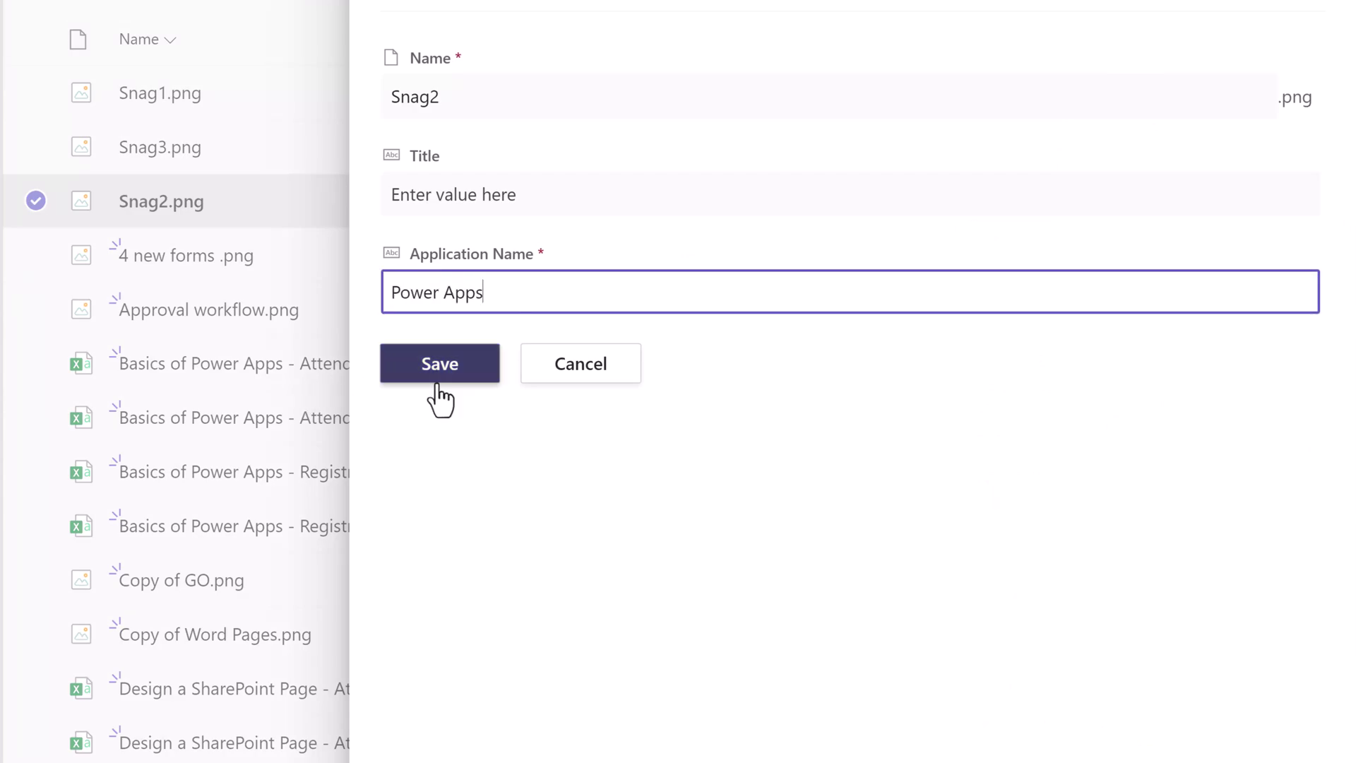
pyautogui.click(435, 381)
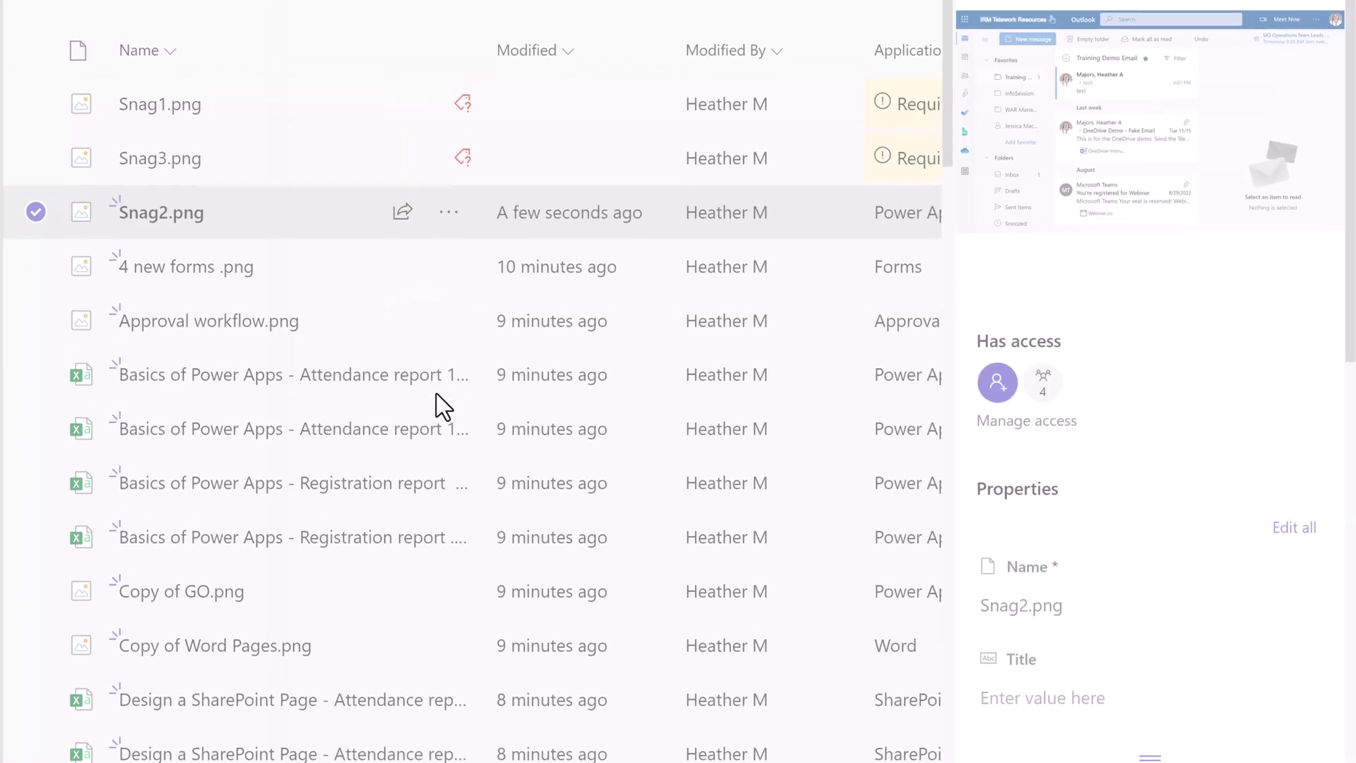
pyautogui.click(1208, 173)
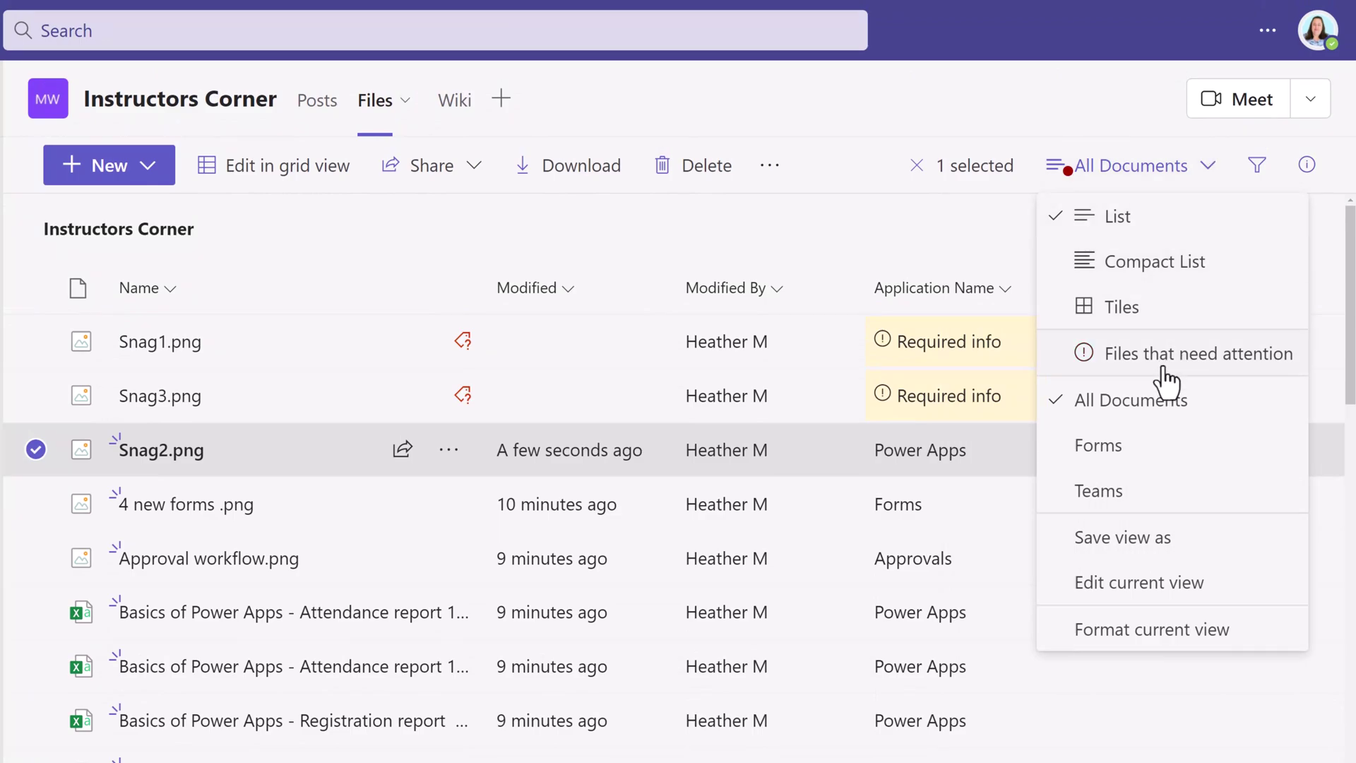
pyautogui.click(1219, 364)
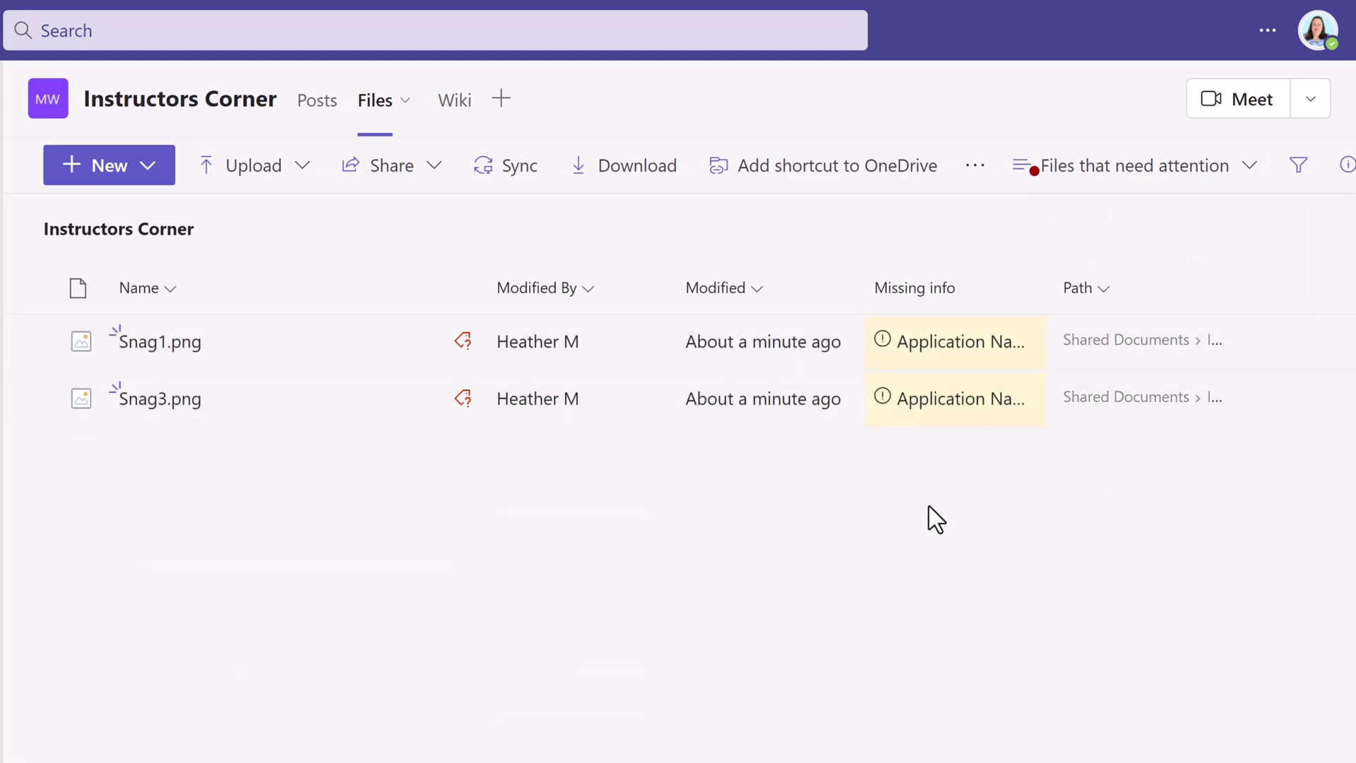